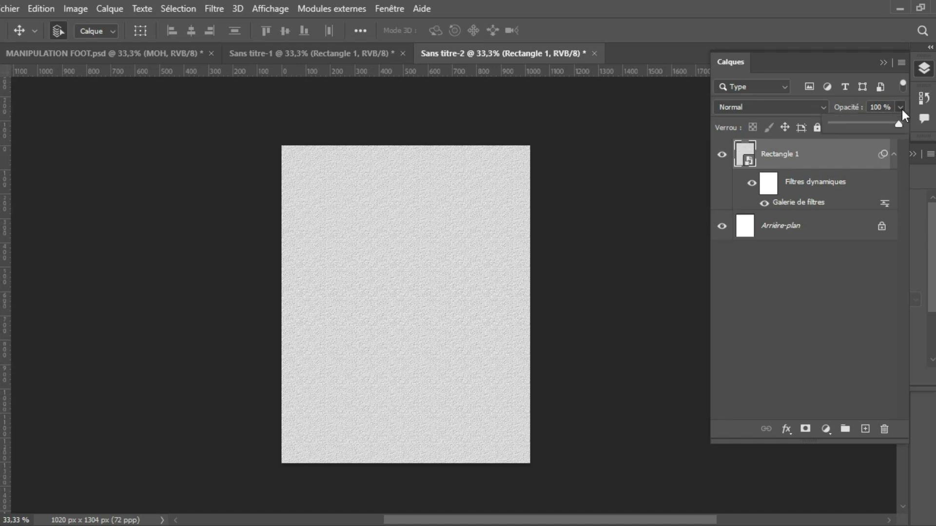
# Step: Set the opacity of the textured Rectangle 1 layer to 50%
pyautogui.moveTo(864, 126); pyautogui.dragTo(866, 125)
pyautogui.scroll(3, 428, 340)
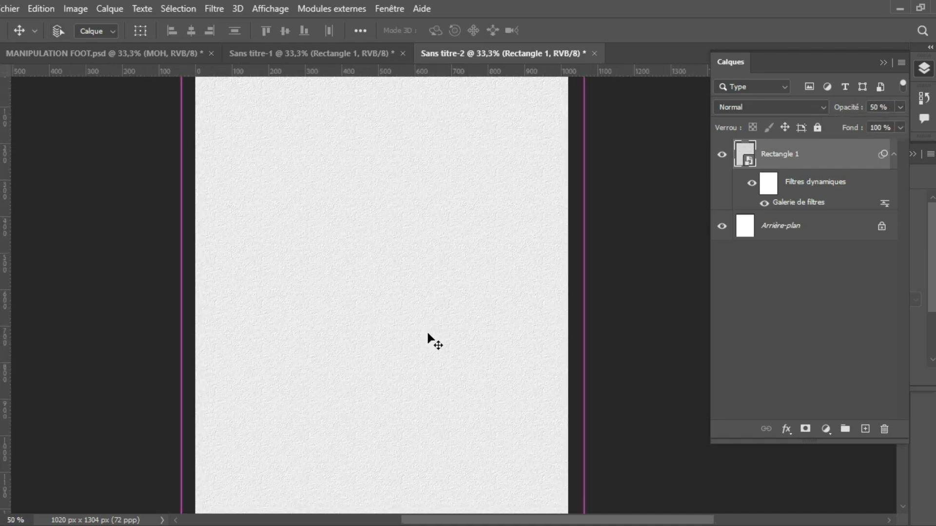
pyautogui.scroll(-3, 428, 340)
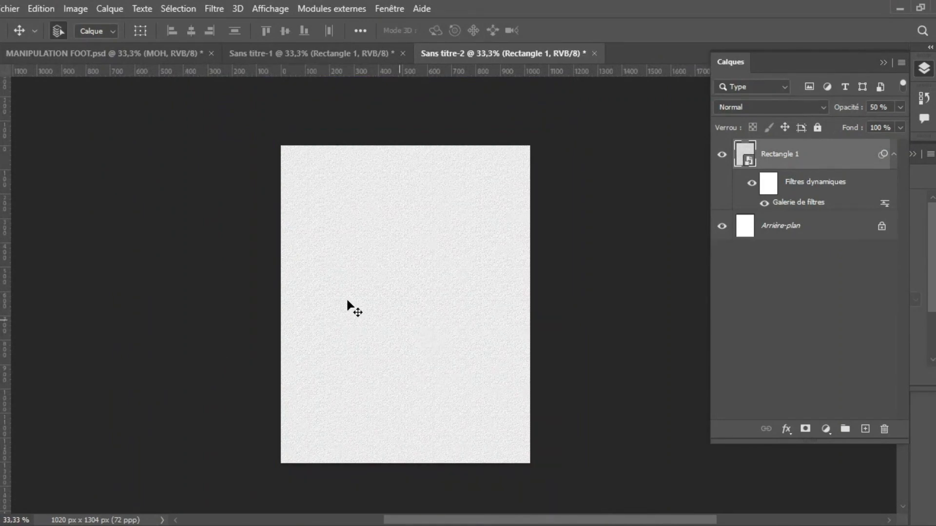
# Step: Place a vertical guide at the canvas centre and two horizontal guides at about 800 px and 1000 px down the canvas
pyautogui.click(2, 162)
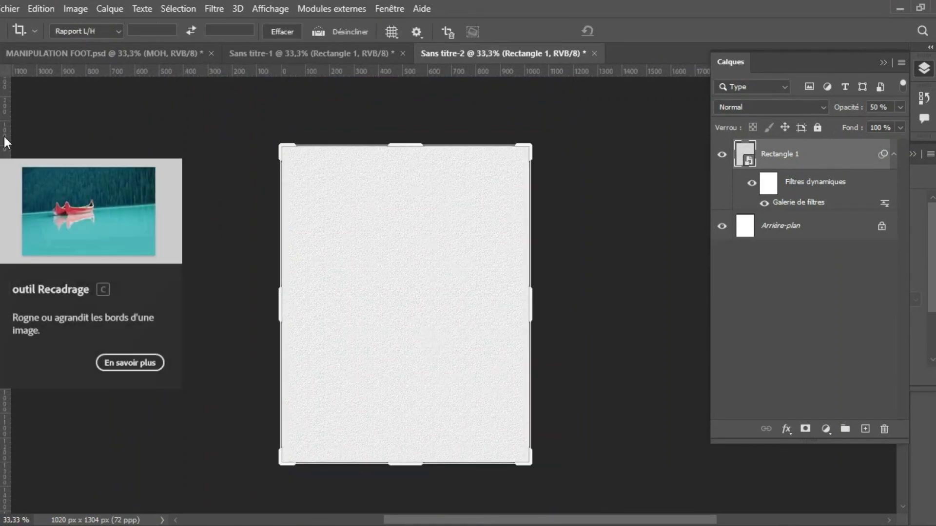
pyautogui.moveTo(4, 142); pyautogui.dragTo(407, 168)
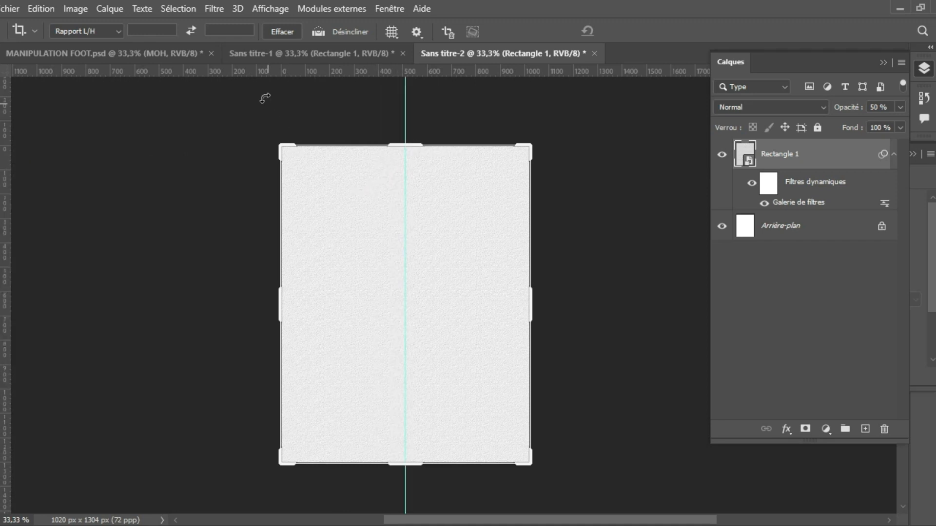
pyautogui.moveTo(259, 74); pyautogui.dragTo(197, 340)
pyautogui.hotkey('ctrl', '+')
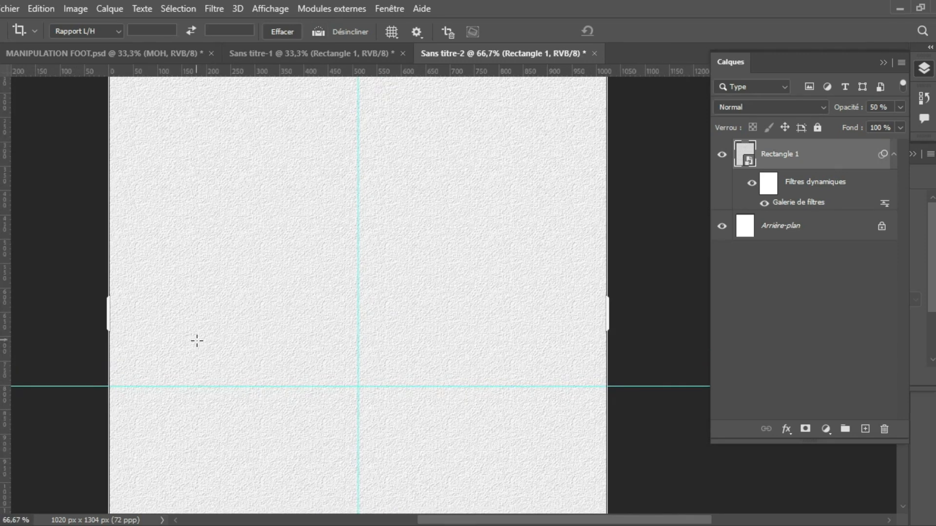
pyautogui.hotkey('ctrl', '-')
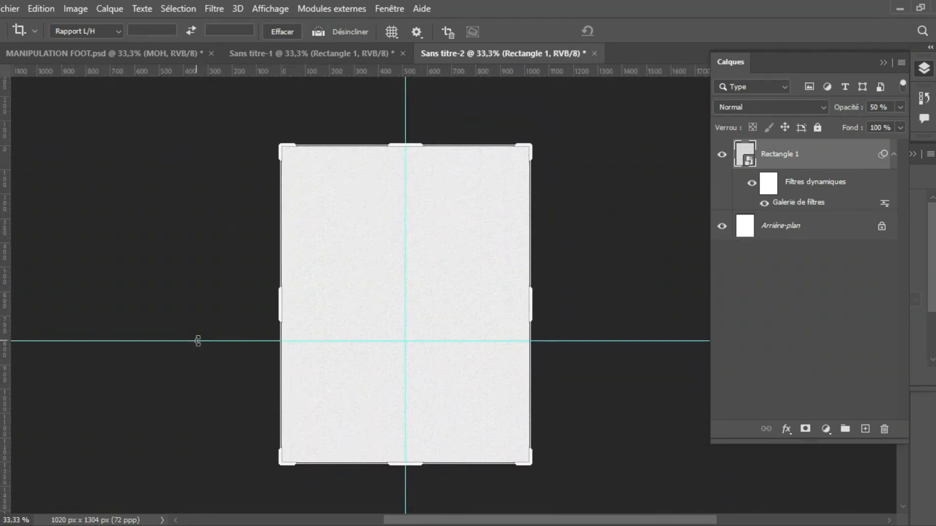
pyautogui.moveTo(471, 72); pyautogui.dragTo(457, 389)
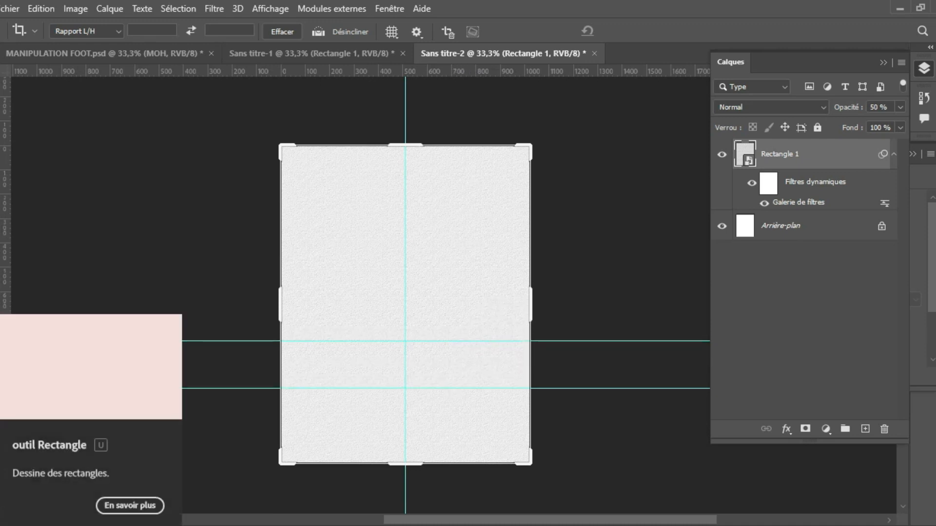
# Step: Draw a centred rectangle about 319 × 816 px from the canvas top to the upper horizontal guide, with no stroke and square corners
pyautogui.press('u')
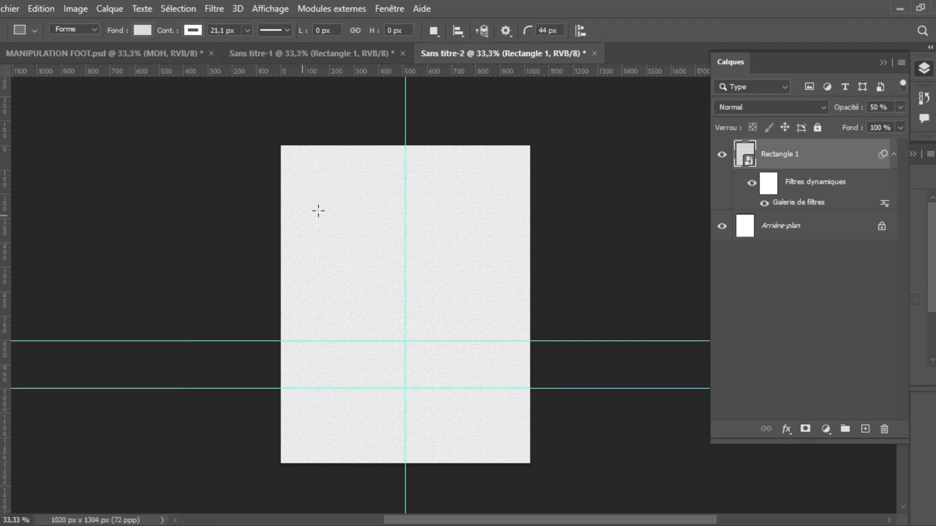
pyautogui.moveTo(366, 142); pyautogui.dragTo(443, 339)
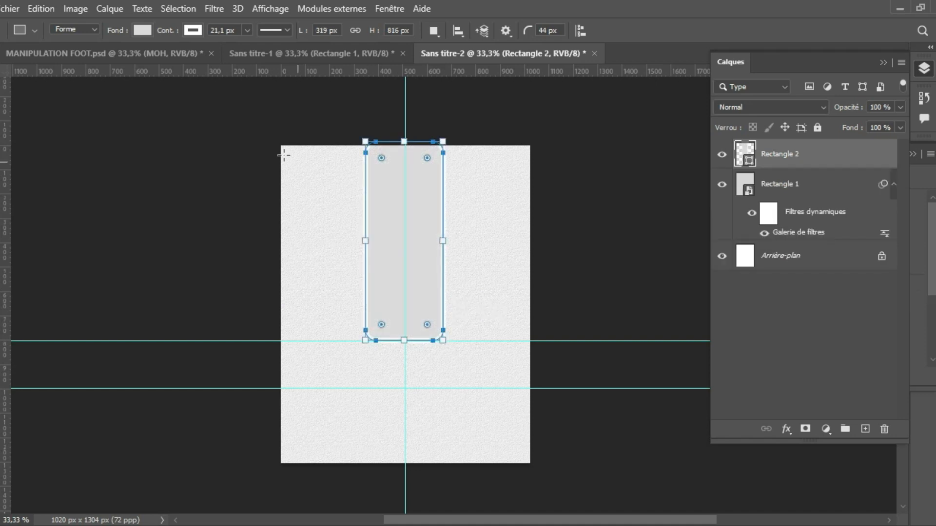
pyautogui.click(197, 30)
pyautogui.click(107, 59)
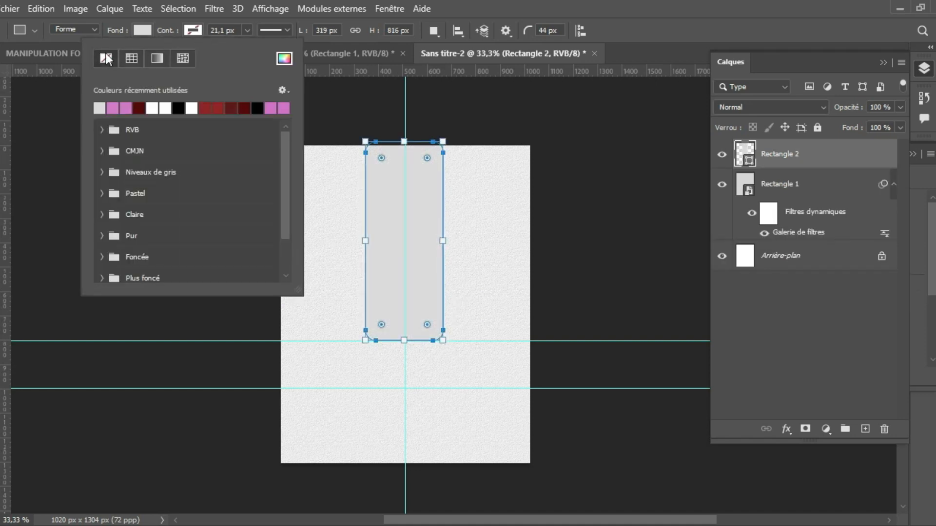
pyautogui.click(381, 160)
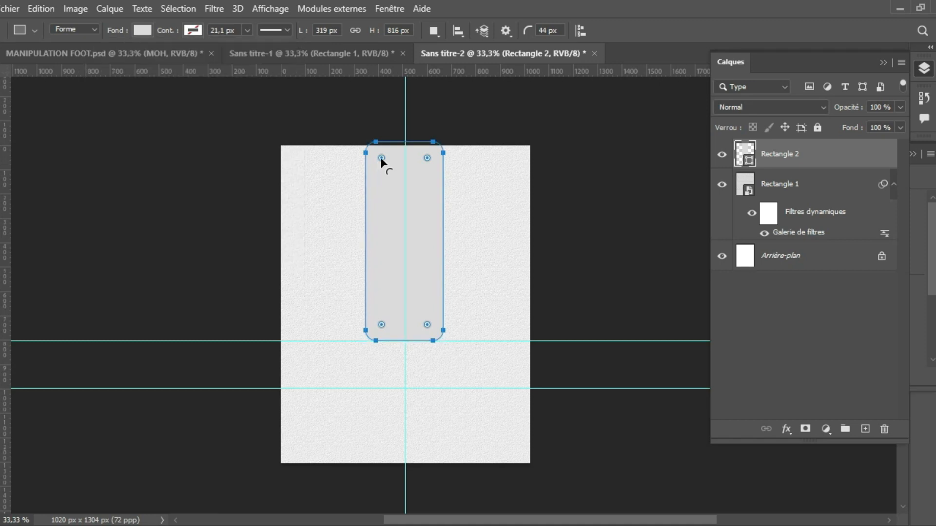
pyautogui.moveTo(381, 161); pyautogui.dragTo(360, 135)
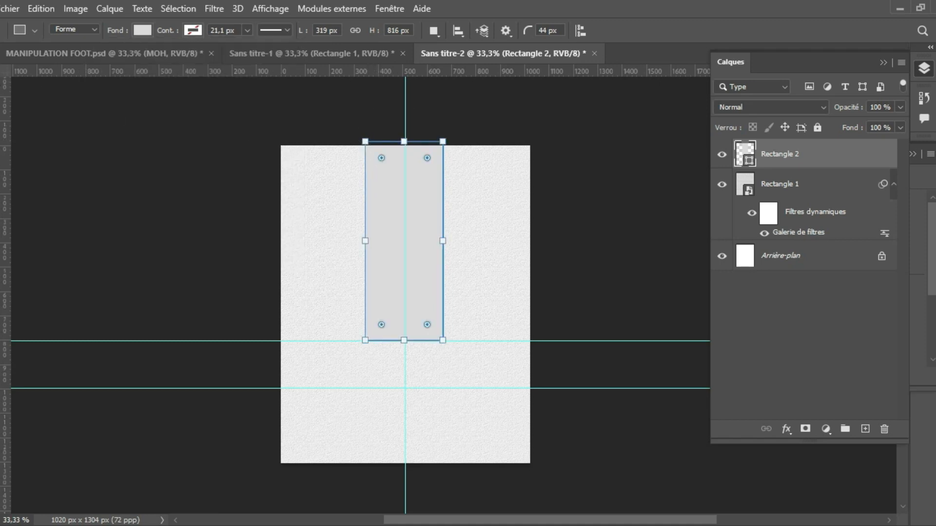
# Step: Convert the Rectangle 2 layer to a smart object and duplicate it
pyautogui.press('v')
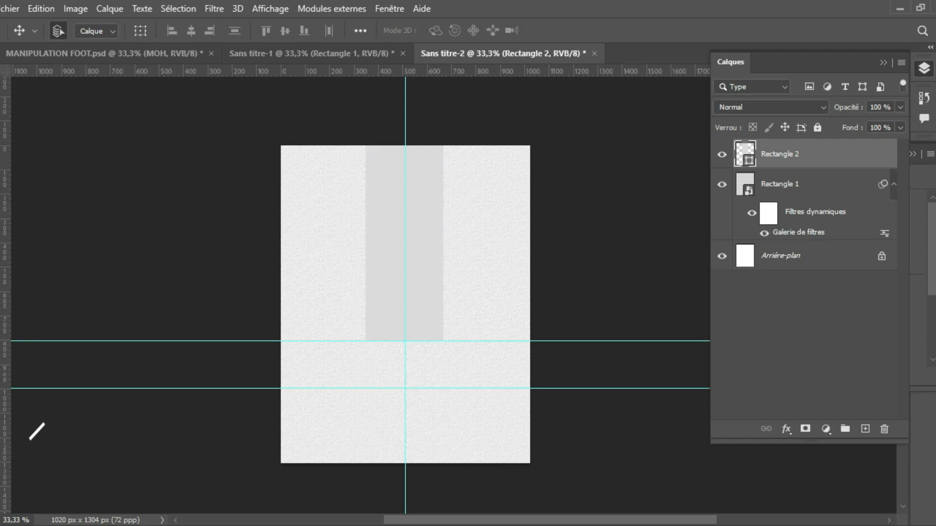
pyautogui.rightClick(815, 160)
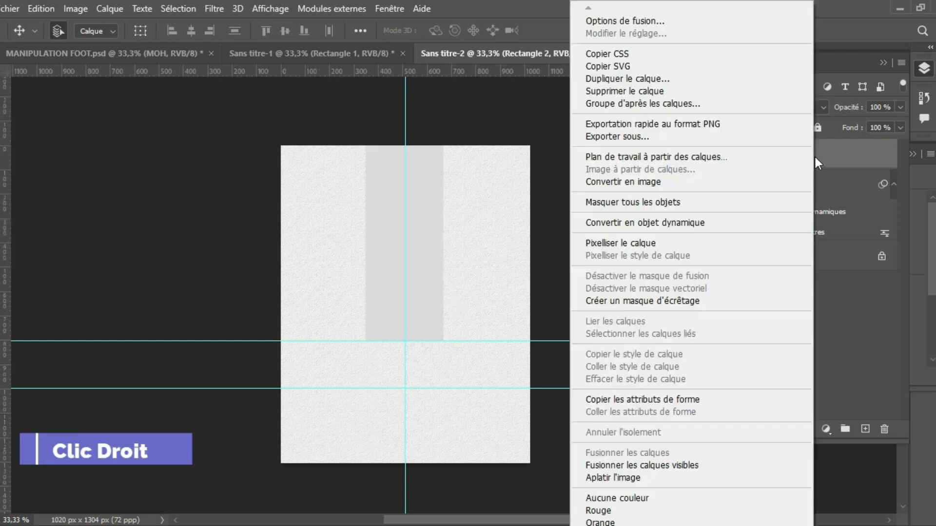
pyautogui.click(681, 223)
pyautogui.moveTo(829, 161); pyautogui.dragTo(866, 429)
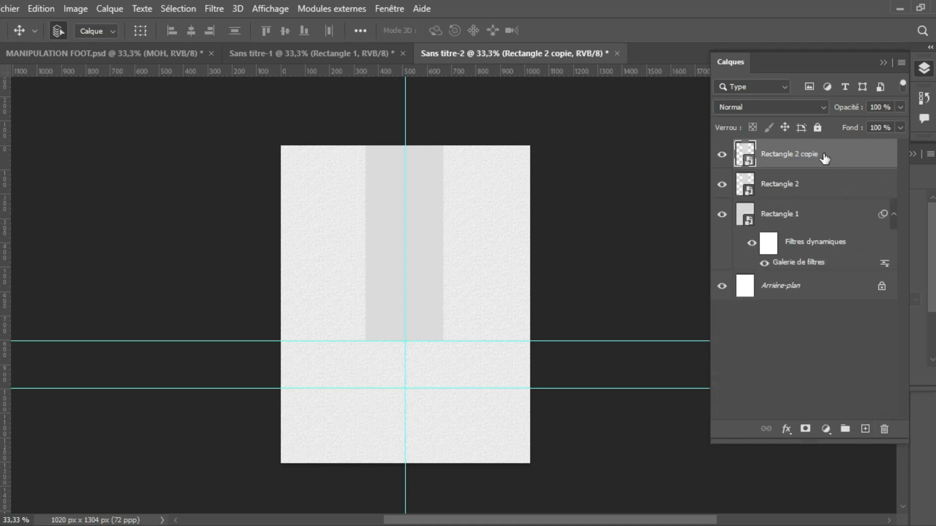
# Step: Move the rectangle copy straight down so its top edge meets the original's bottom edge at the upper horizontal guide
pyautogui.hotkey('ctrl', 't')
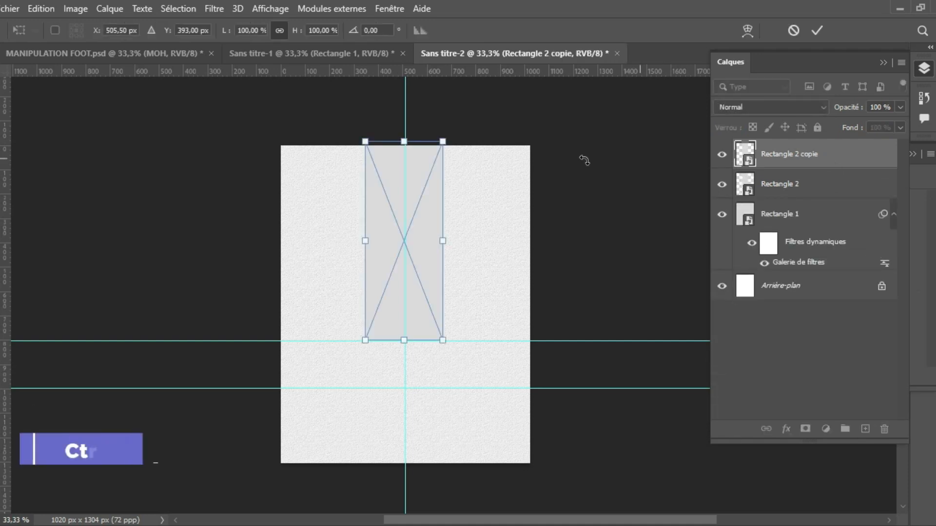
pyautogui.moveTo(421, 153); pyautogui.dragTo(420, 355)
pyautogui.click(817, 30)
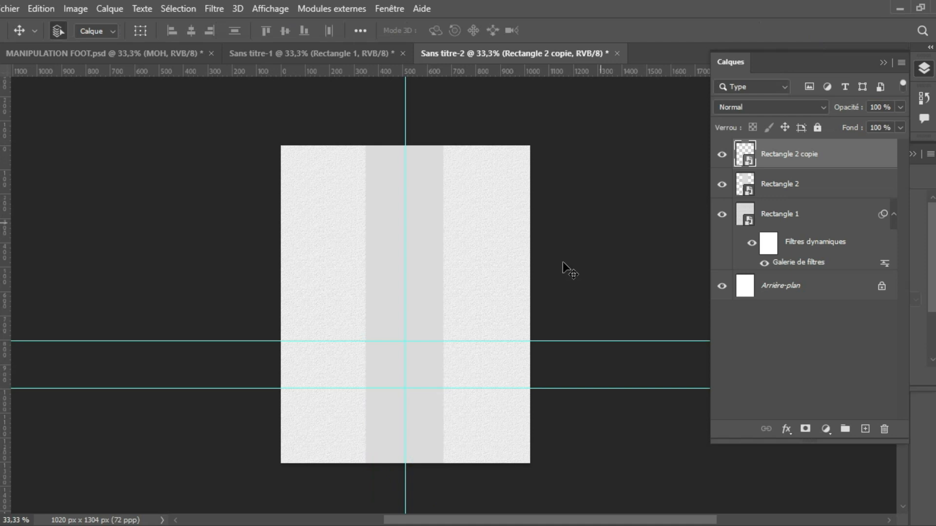
# Step: Apply a Perspective transform to the rectangle copy, spreading its bottom edge symmetrically past both canvas sides to form a trapezoid
pyautogui.hotkey('ctrl', '-')
pyautogui.hotkey('ctrl', '-')
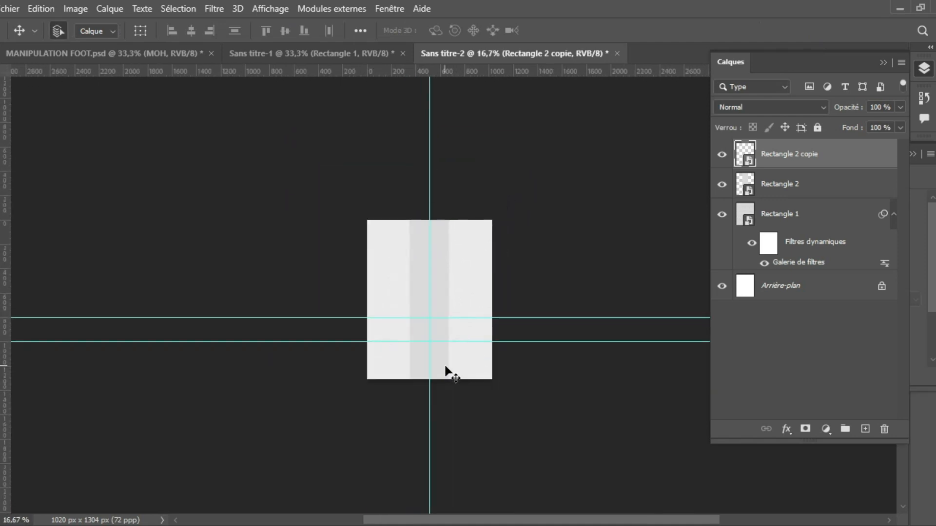
pyautogui.hotkey('ctrl', 't')
pyautogui.rightClick(437, 350)
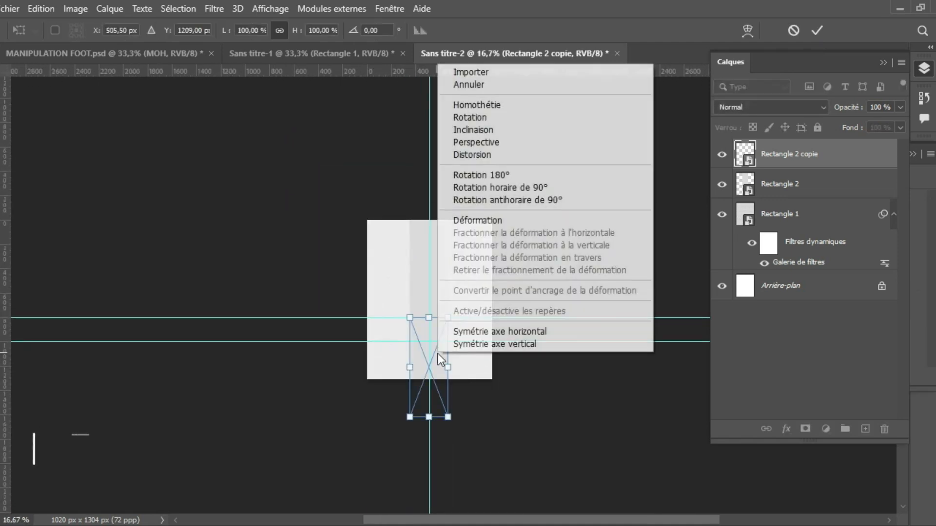
pyautogui.click(502, 146)
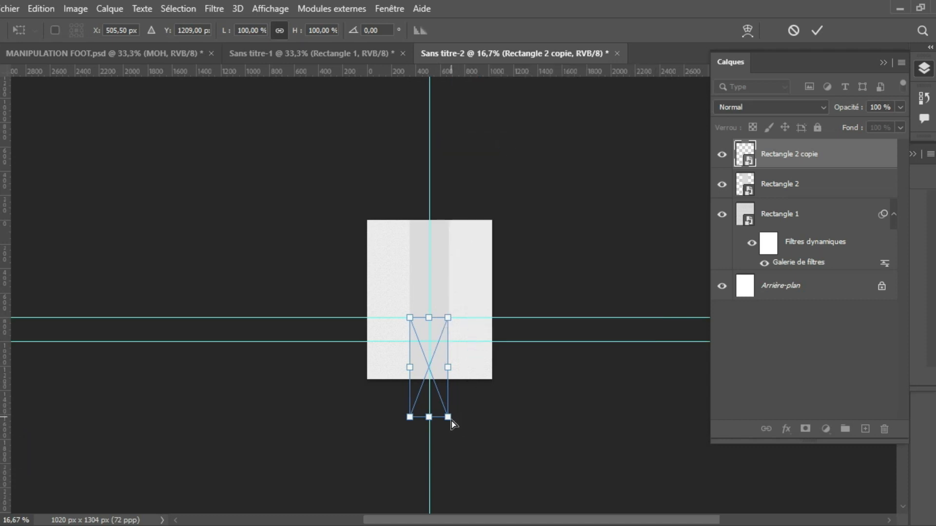
pyautogui.moveTo(449, 419); pyautogui.dragTo(535, 416)
pyautogui.click(817, 32)
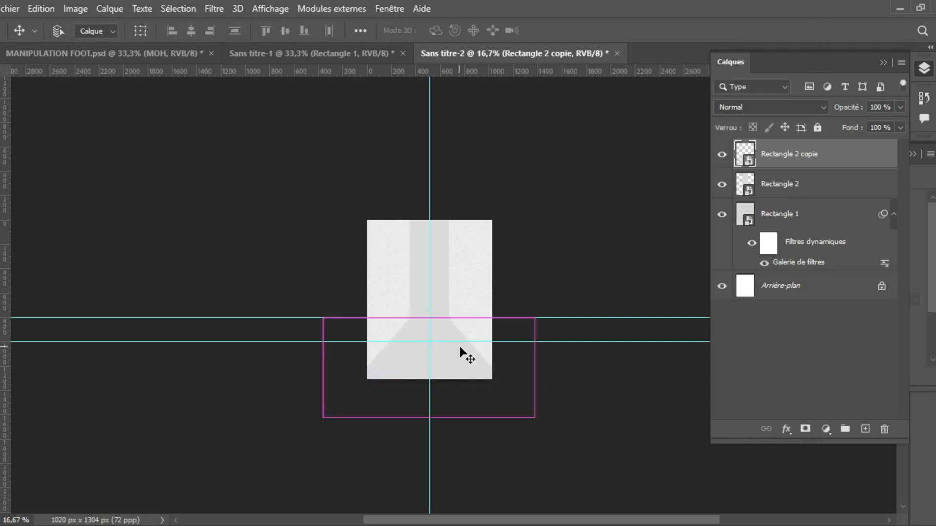
# Step: Remove the vertical guide and both horizontal guides from the canvas
pyautogui.hotkey('ctrl', '+')
pyautogui.hotkey('ctrl', '+')
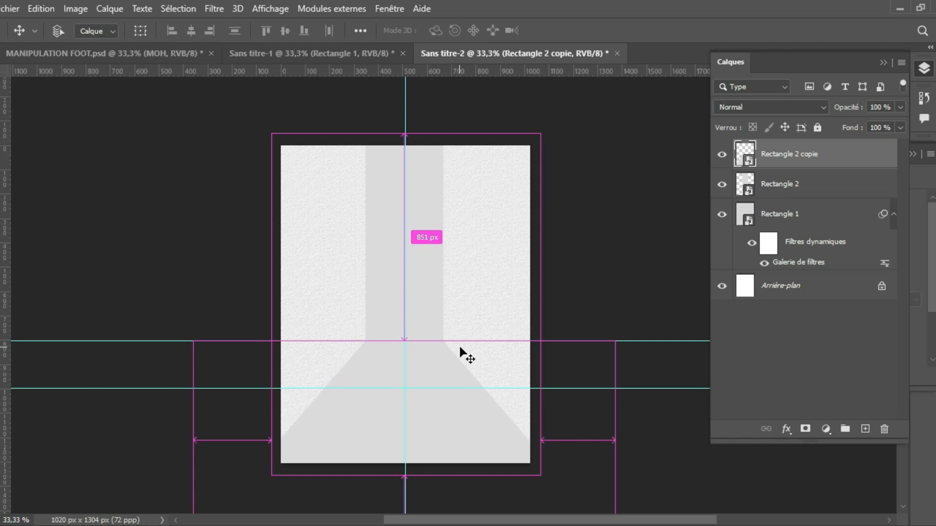
pyautogui.moveTo(407, 307); pyautogui.dragTo(4, 334)
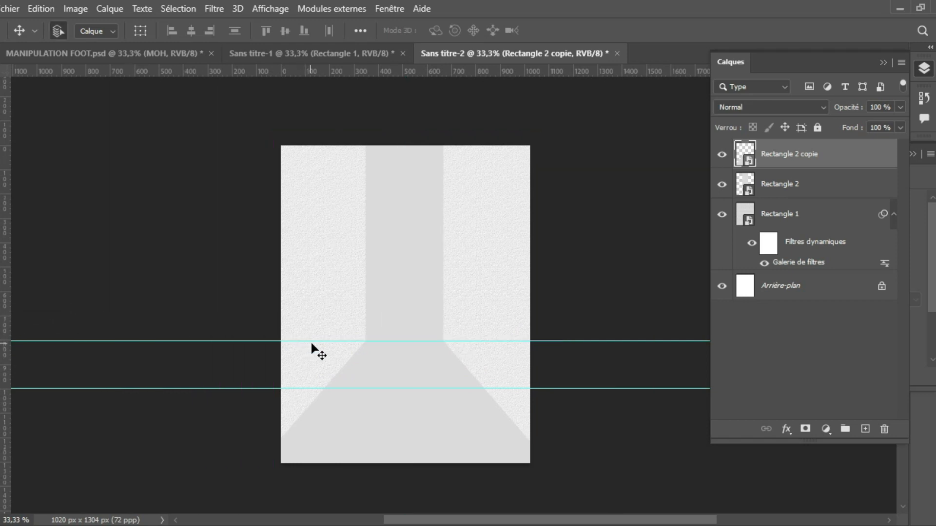
pyautogui.moveTo(314, 341); pyautogui.dragTo(382, 61)
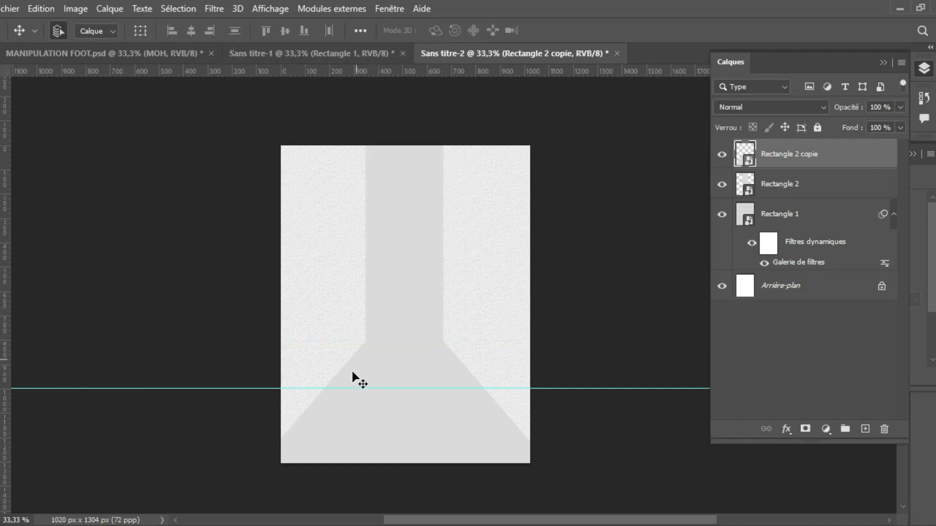
pyautogui.moveTo(349, 387); pyautogui.dragTo(437, 51)
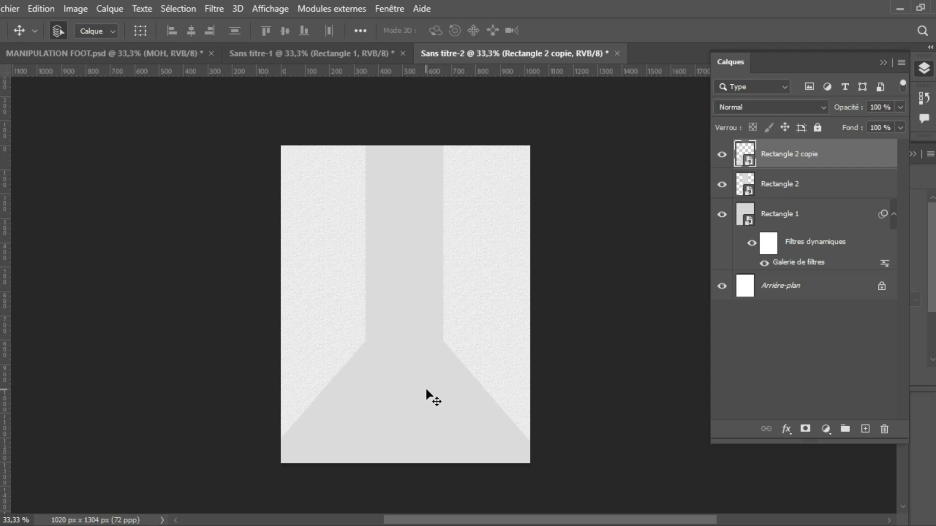
# Step: Collapse the panel beside the Layers panel and add a blank layer above Rectangle 2 copie
pyautogui.hotkey('ctrl', '+')
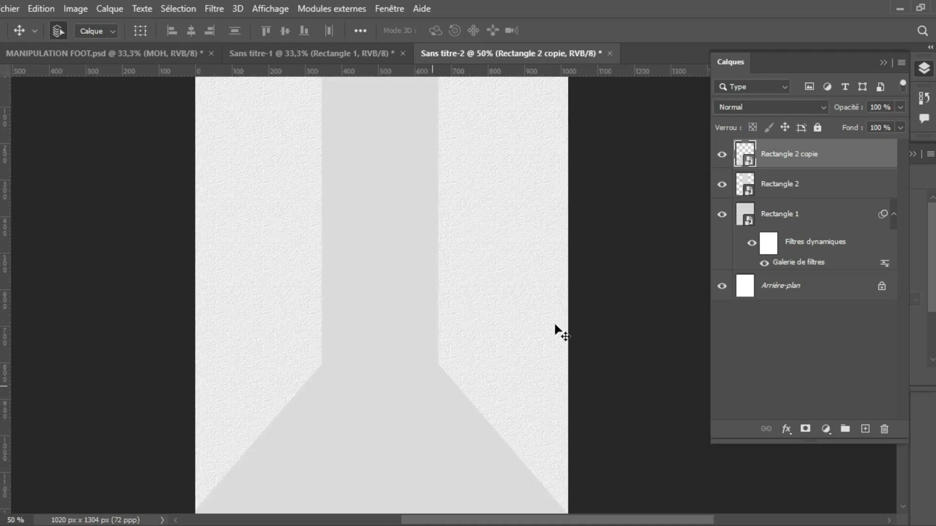
pyautogui.click(882, 63)
pyautogui.click(913, 154)
pyautogui.moveTo(903, 227); pyautogui.dragTo(900, 212)
pyautogui.click(925, 68)
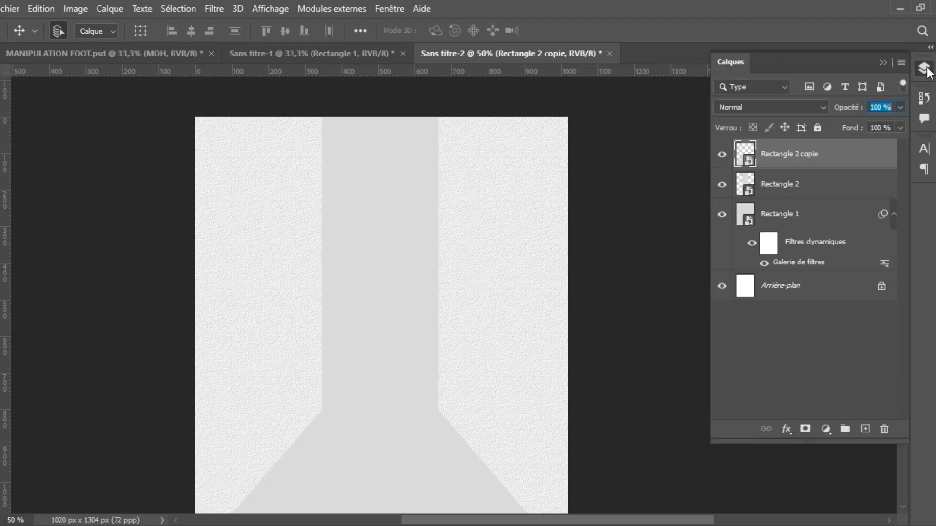
pyautogui.click(865, 429)
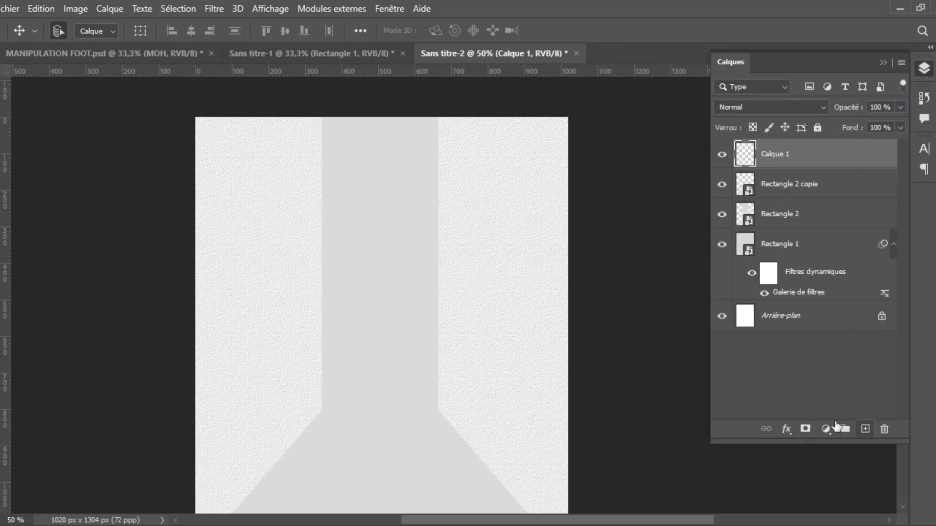
# Step: Activate the Brush tool and set the flat soft brush's size to 1087 px
pyautogui.press('b')
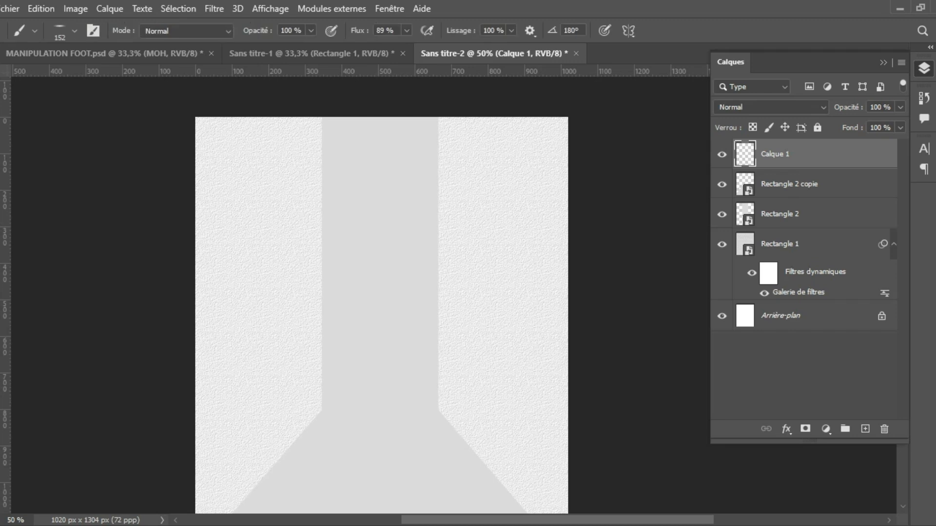
pyautogui.click(74, 31)
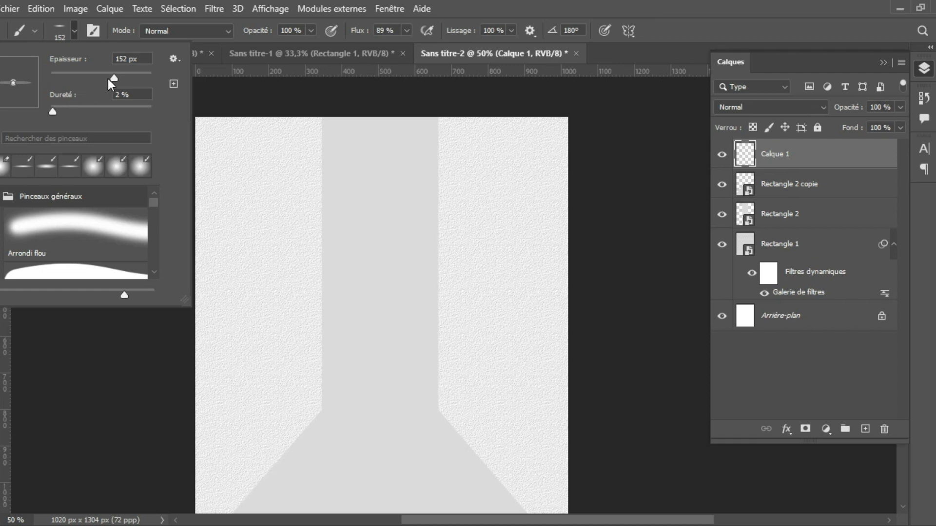
pyautogui.moveTo(113, 77); pyautogui.dragTo(143, 78)
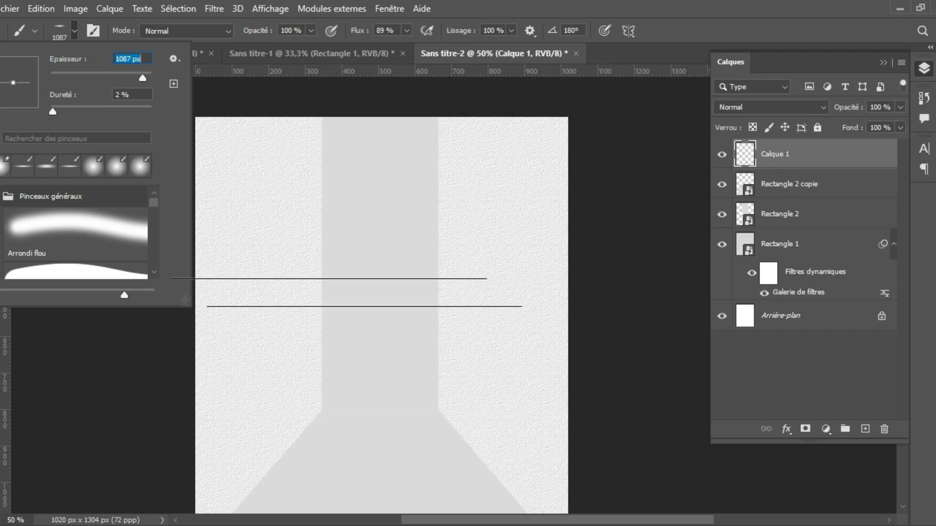
pyautogui.click(74, 32)
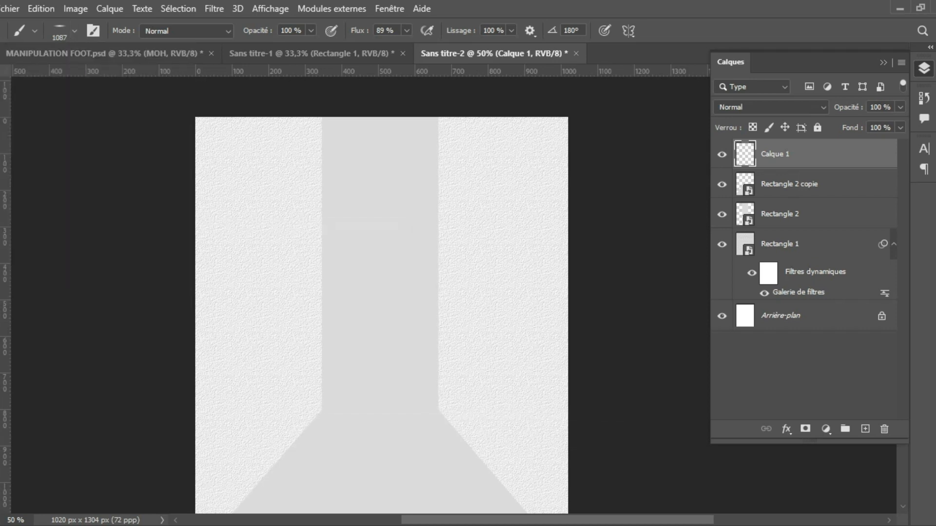
# Step: Set the foreground colour to white for the brush
pyautogui.click(3, 504)
pyautogui.moveTo(552, 160); pyautogui.dragTo(531, 139)
pyautogui.click(852, 145)
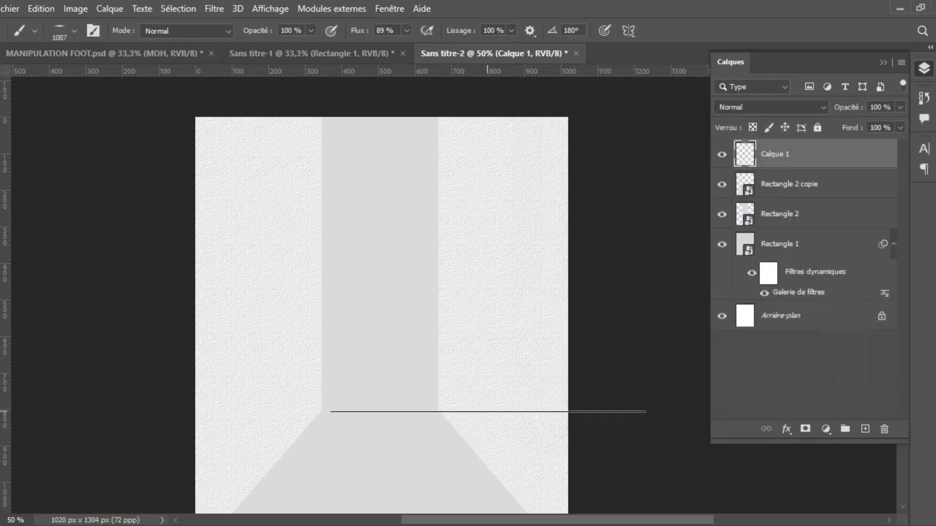
# Step: Add a horizontal guide where the column meets the trapezoid and paint a white stroke from it up to the top over the right wall
pyautogui.moveTo(505, 73); pyautogui.dragTo(528, 412)
pyautogui.scroll(-1, 454, 438)
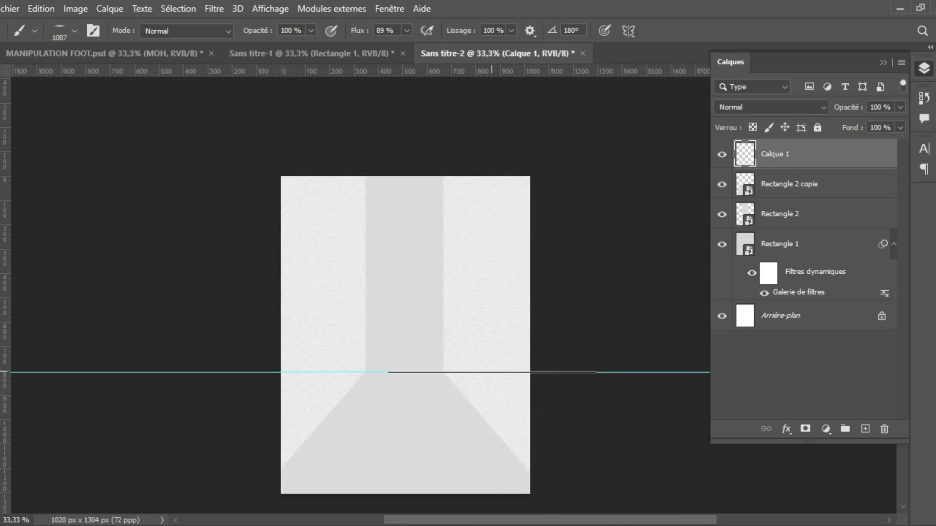
pyautogui.moveTo(494, 373); pyautogui.dragTo(487, 157)
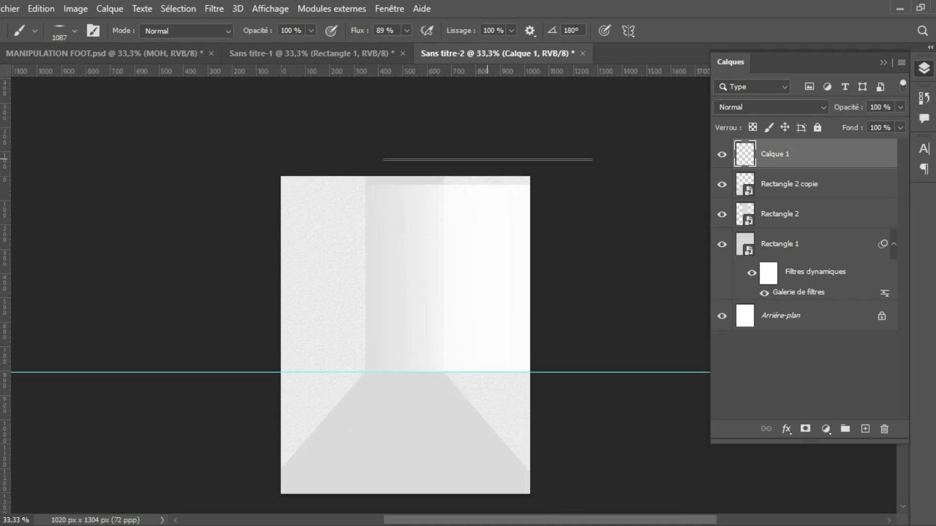
# Step: Paint a white stroke over the right side of the floor from the guide down, and remove the horizontal guide
pyautogui.moveTo(500, 373); pyautogui.dragTo(514, 509)
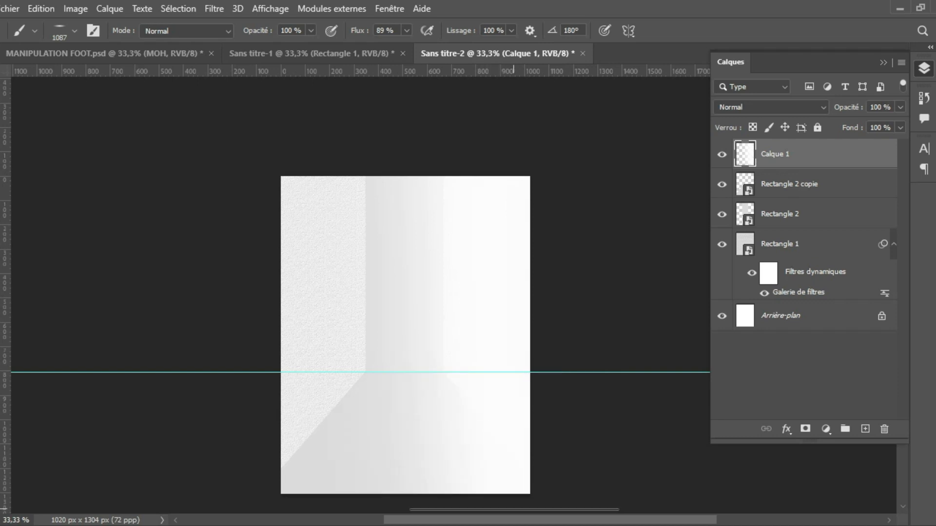
pyautogui.click(1, 83)
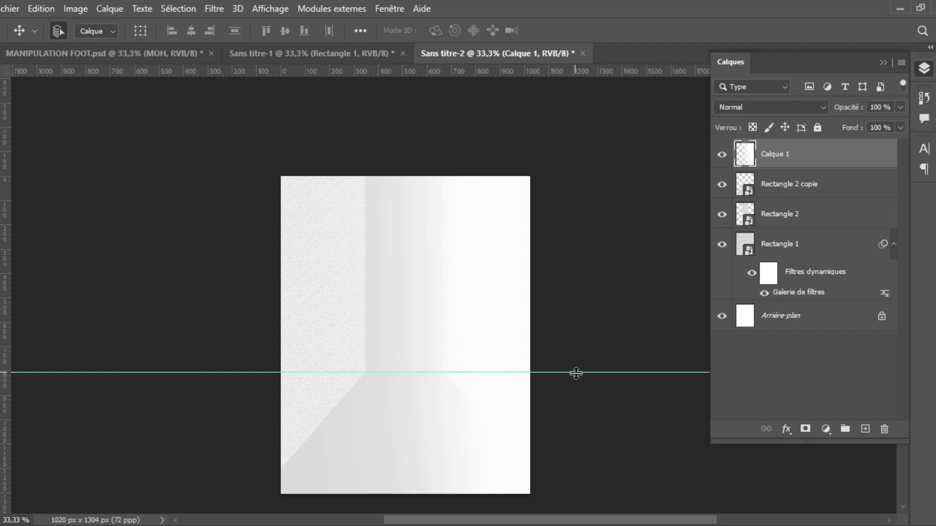
pyautogui.moveTo(576, 374); pyautogui.dragTo(596, 71)
# Step: Duplicate the painted light layer Calque 1 and move the copy to the left so it lights the left wall
pyautogui.moveTo(848, 163); pyautogui.dragTo(866, 429)
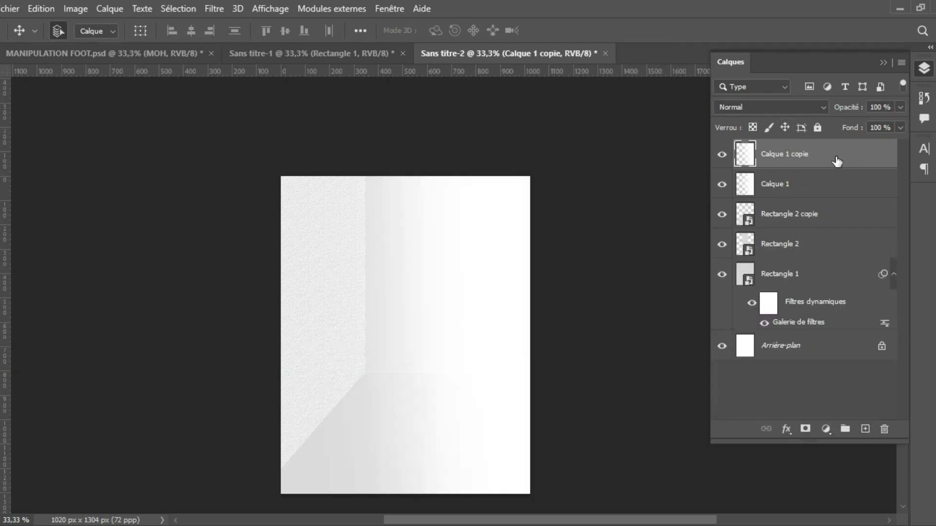
pyautogui.hotkey('ctrl', 't')
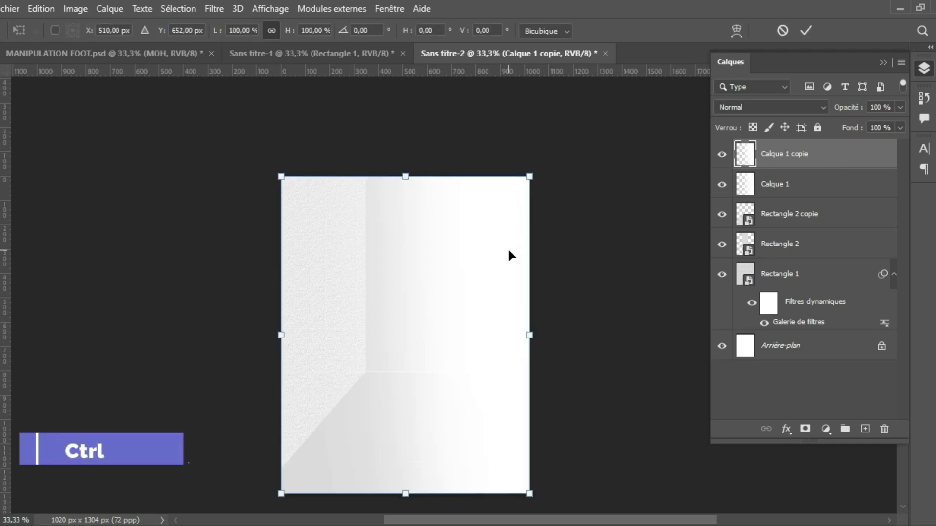
pyautogui.moveTo(496, 307); pyautogui.dragTo(362, 308)
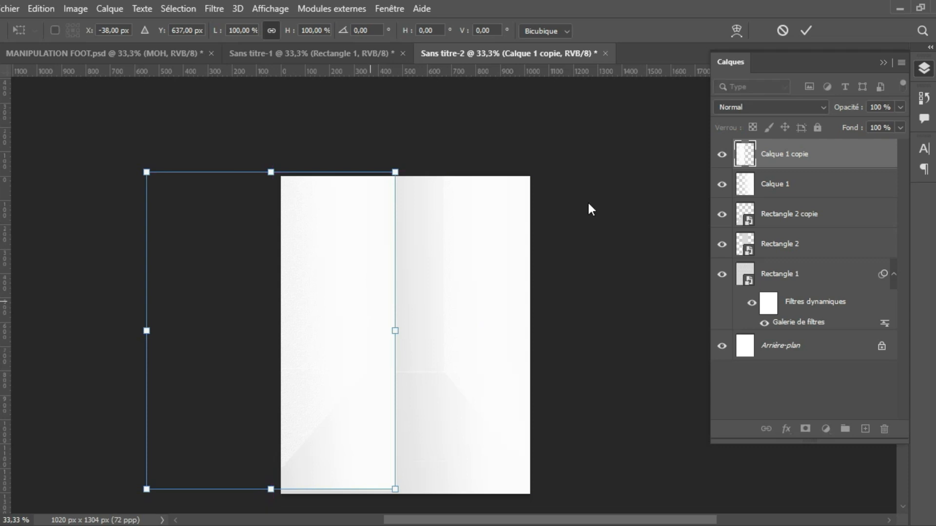
pyautogui.click(806, 31)
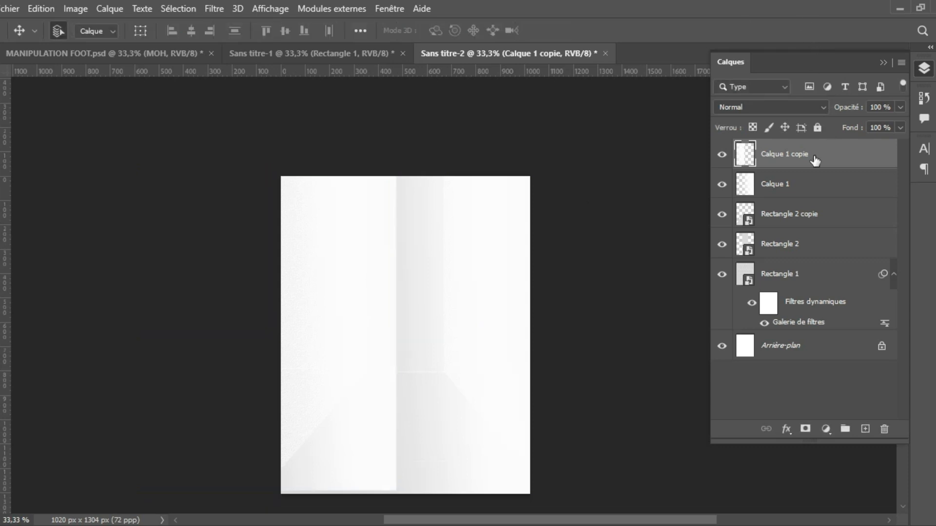
# Step: Set the blend mode of Calque 1 and Calque 1 copie to Lumière tamisée, and collapse the Layers panel
pyautogui.keyDown('ctrl'); pyautogui.click(791, 184); pyautogui.keyUp('ctrl')
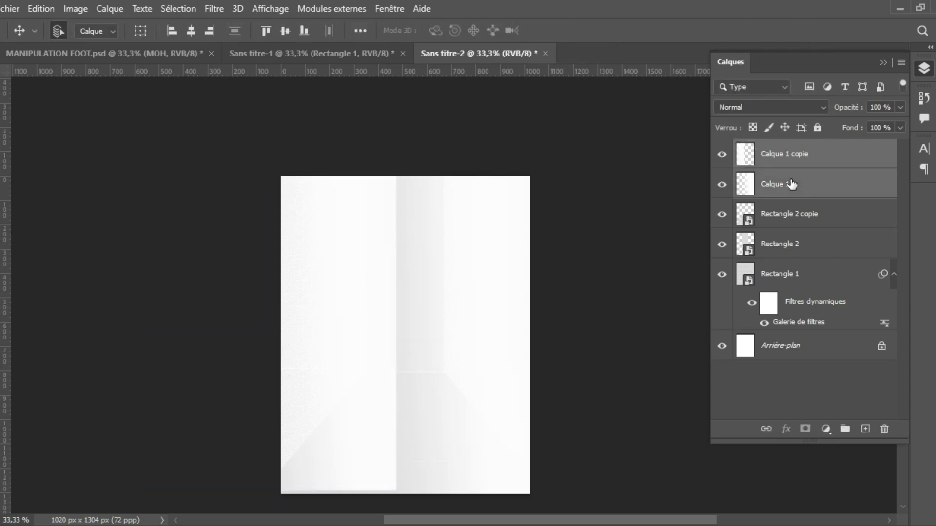
pyautogui.click(781, 106)
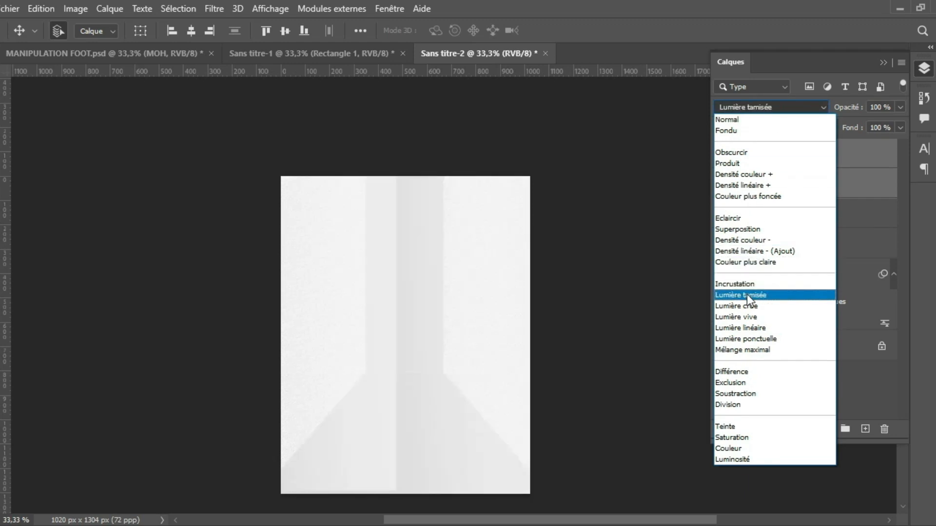
pyautogui.click(747, 295)
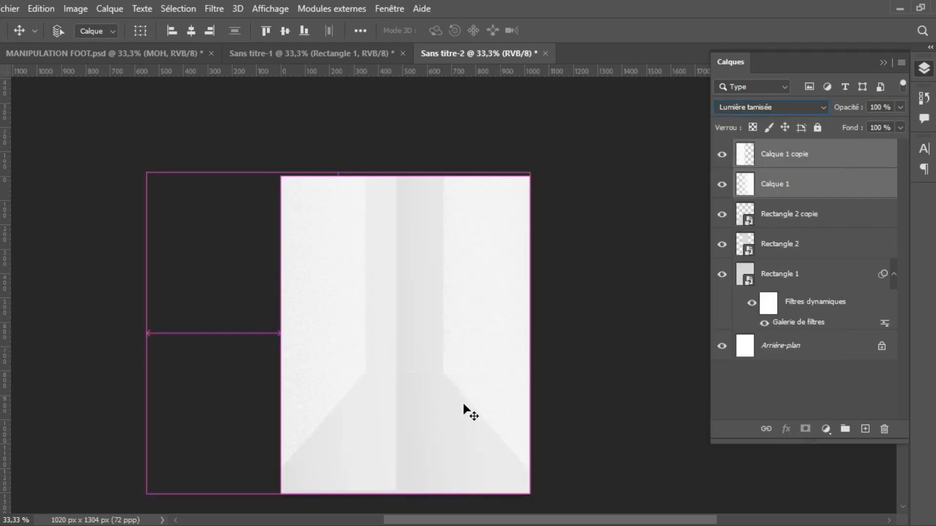
pyautogui.hotkey('ctrl', '+')
pyautogui.hotkey('ctrl', '+')
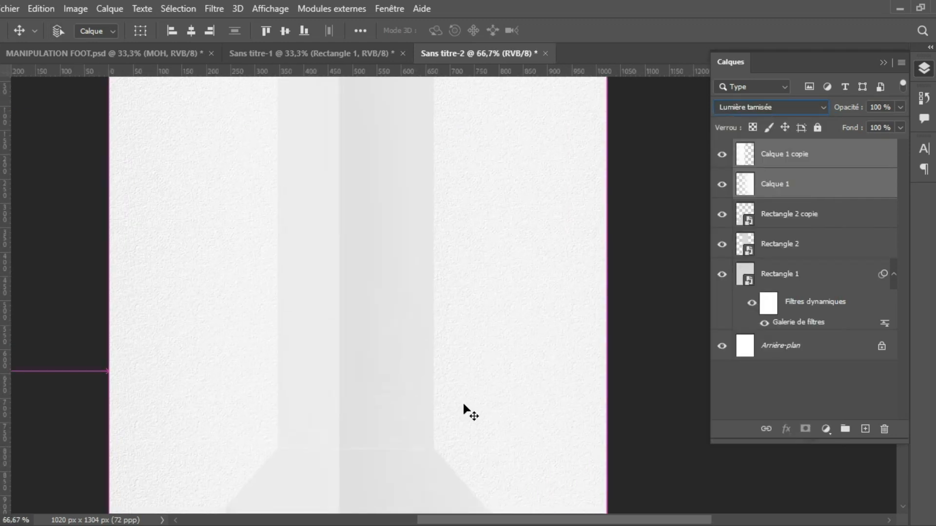
pyautogui.click(884, 64)
pyautogui.moveTo(901, 247); pyautogui.dragTo(879, 217)
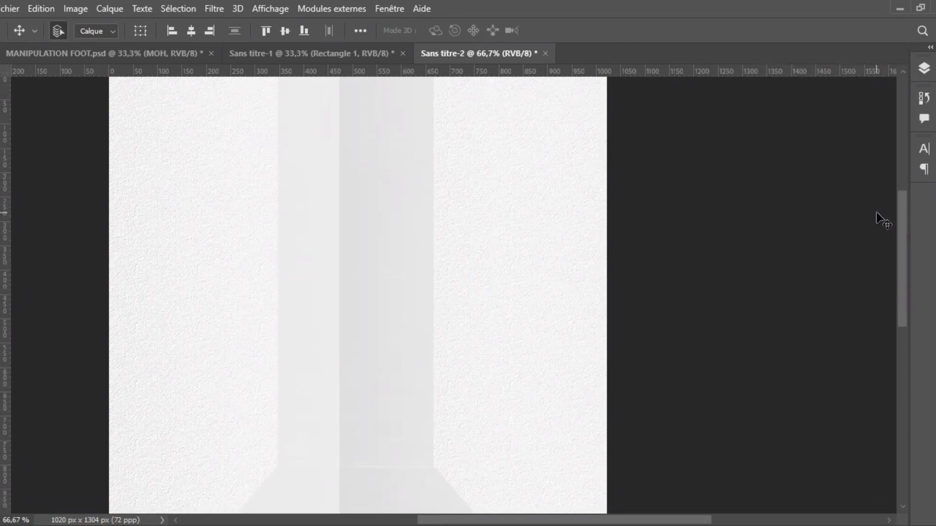
pyautogui.hotkey('ctrl', '-')
pyautogui.hotkey('ctrl', '-')
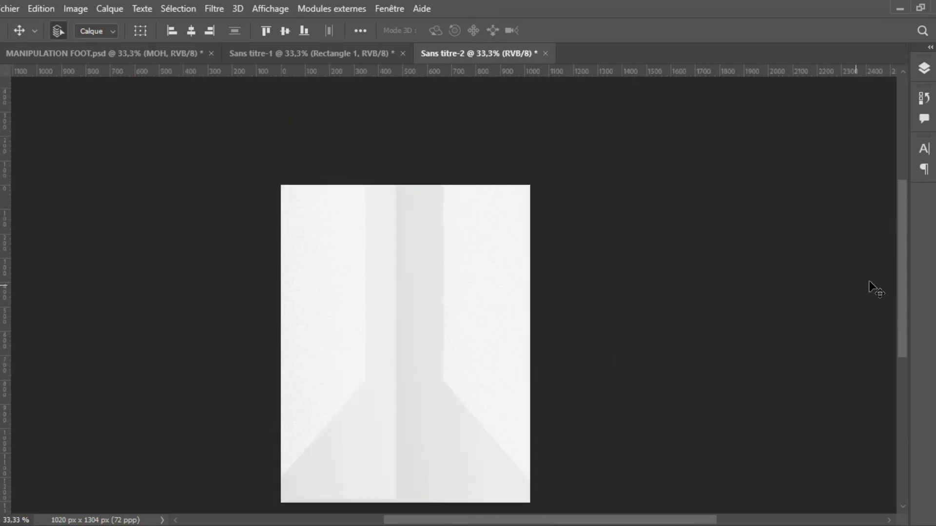
pyautogui.moveTo(901, 288); pyautogui.dragTo(901, 297)
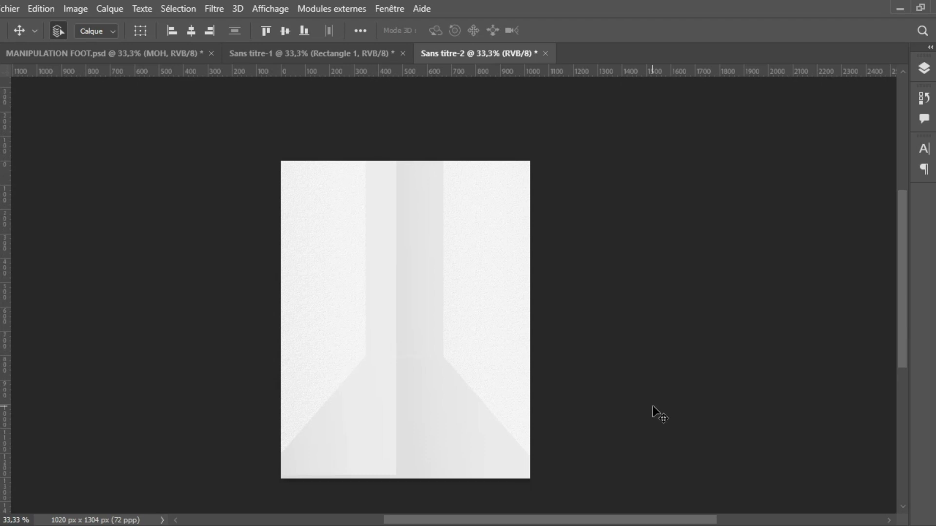
# Step: Place the footballer image pngegg(35) in the document and scale it to 66,33 % over the column
pyautogui.click(514, 523)
pyautogui.moveTo(425, 309); pyautogui.dragTo(657, 320)
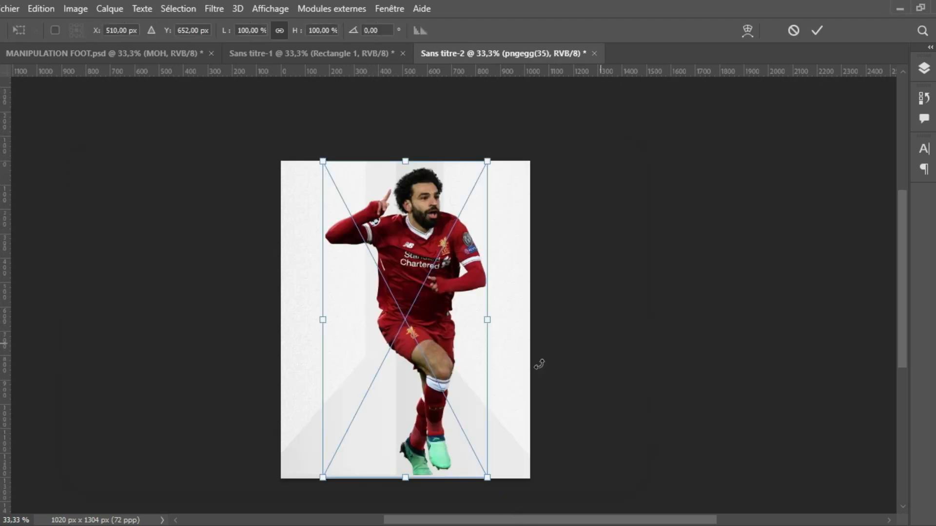
pyautogui.moveTo(405, 161); pyautogui.dragTo(417, 268)
pyautogui.moveTo(427, 398); pyautogui.dragTo(410, 314)
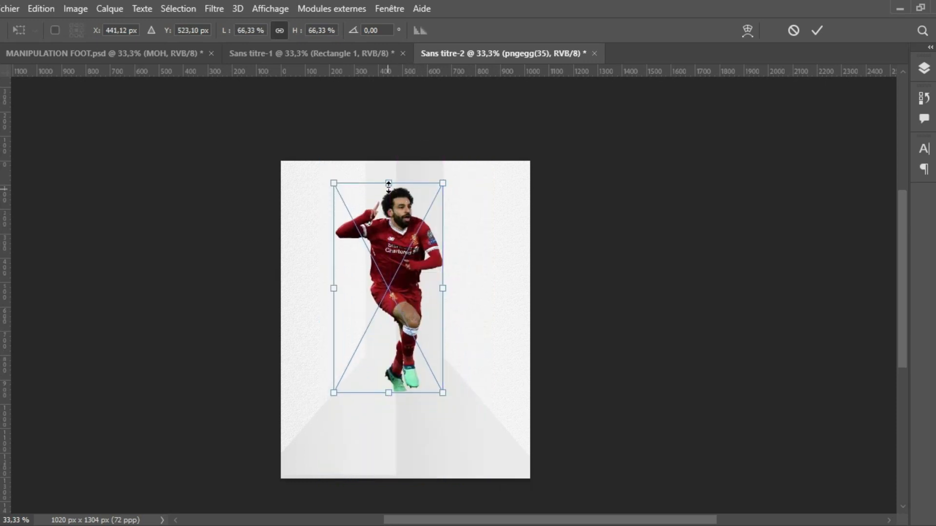
# Step: Position the footballer image at X 480,12 px and Y 496,12 px, and commit the placement
pyautogui.moveTo(397, 255); pyautogui.dragTo(398, 247)
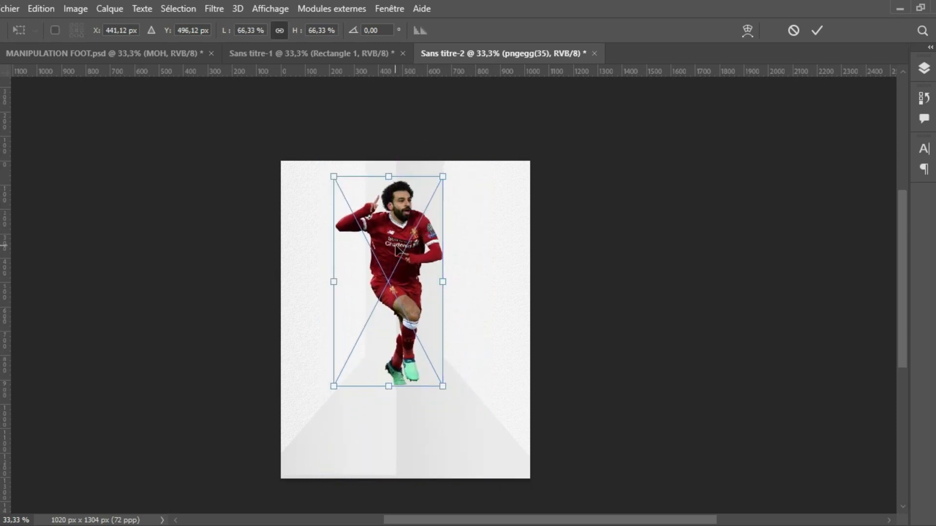
pyautogui.press('Right')
pyautogui.press('Right')
pyautogui.press('Right')
pyautogui.press('Right')
pyautogui.press('Right')
pyautogui.press('Right')
pyautogui.press('Right')
pyautogui.press('Right')
pyautogui.press('Right')
pyautogui.press('Right')
pyautogui.press('Right')
pyautogui.press('Right')
pyautogui.press('Right')
pyautogui.press('Right')
pyautogui.press('Right')
pyautogui.press('Right')
pyautogui.press('Right')
pyautogui.press('Right')
pyautogui.press('Right')
pyautogui.press('Right')
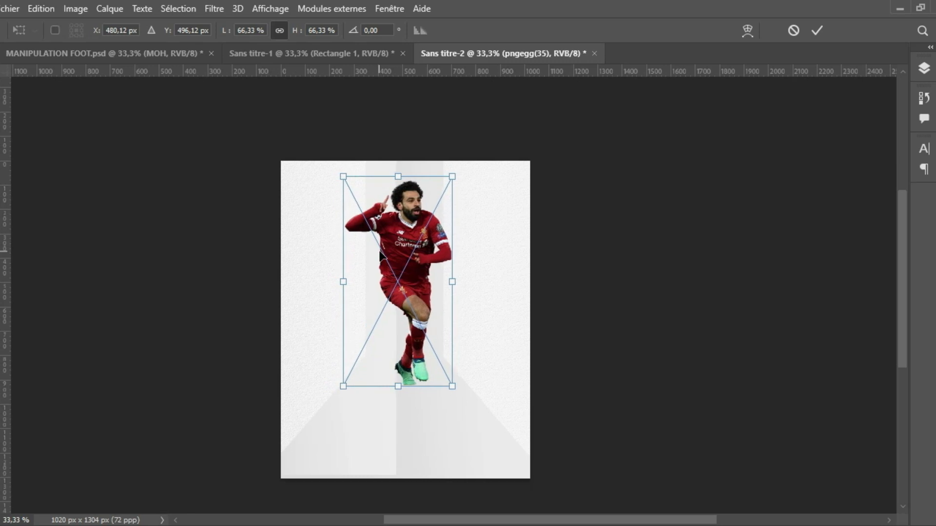
pyautogui.click(818, 30)
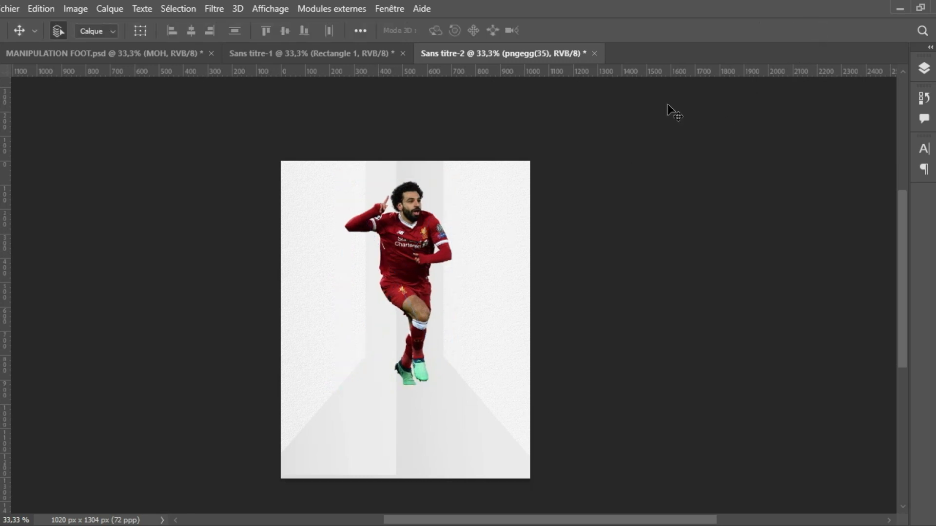
# Step: Apply a Noir et blanc adjustment to the footballer with Rouges at 32 % and Jaunes at 153 %
pyautogui.click(80, 11)
pyautogui.moveTo(178, 46)
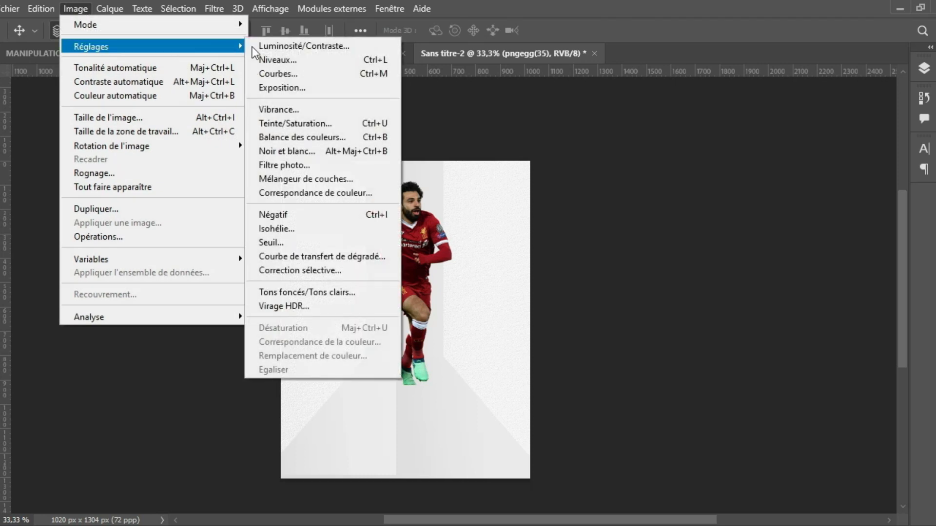
pyautogui.click(331, 151)
pyautogui.moveTo(80, 75); pyautogui.dragTo(663, 56)
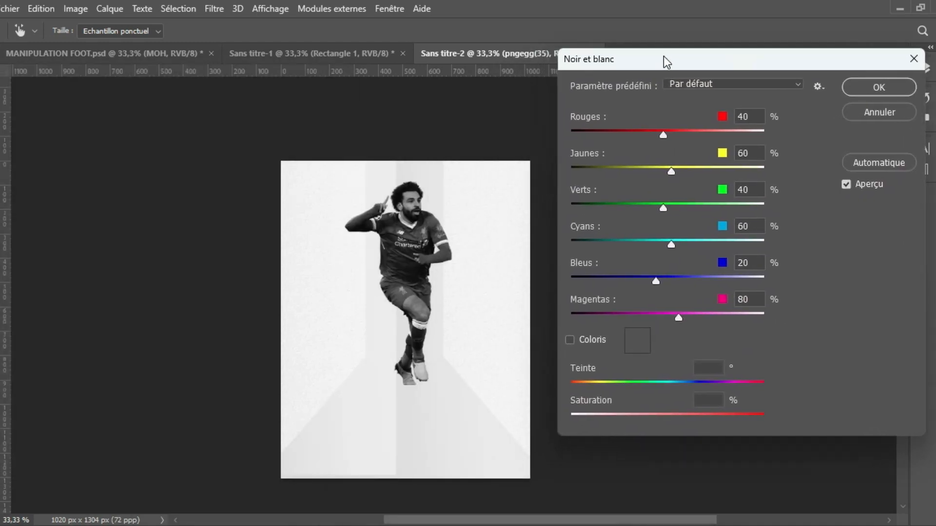
pyautogui.moveTo(664, 132); pyautogui.dragTo(661, 133)
pyautogui.moveTo(680, 168); pyautogui.dragTo(707, 169)
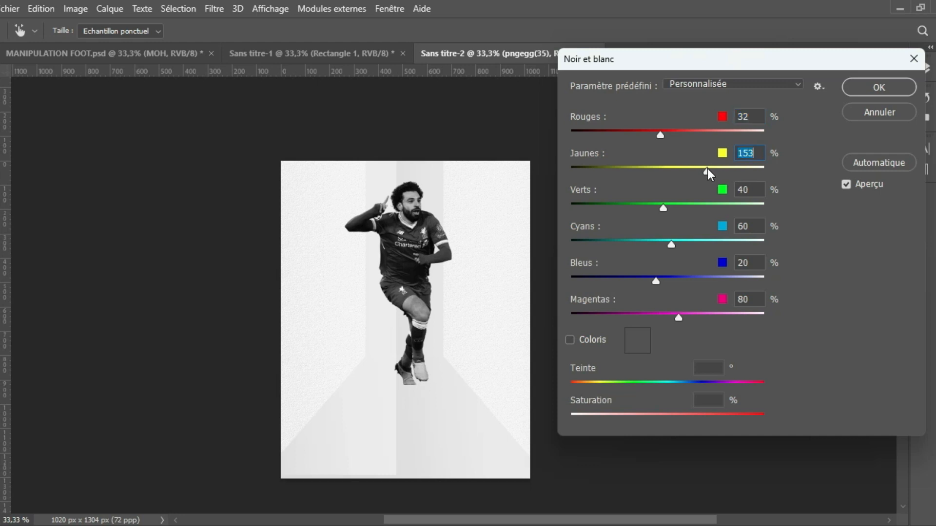
pyautogui.click(871, 88)
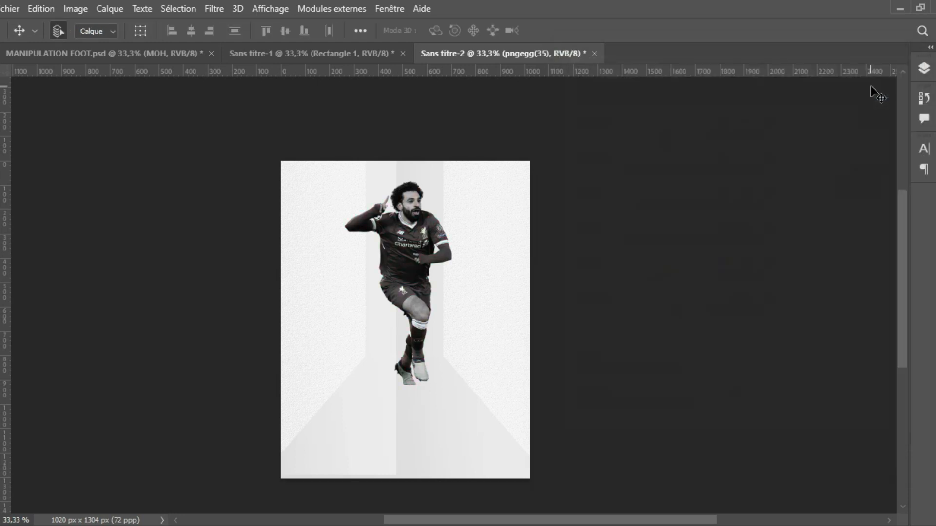
# Step: Add a blank layer above Calque 1 copie, directly beneath the footballer layer
pyautogui.hotkey('ctrl', '+')
pyautogui.hotkey('ctrl', '+')
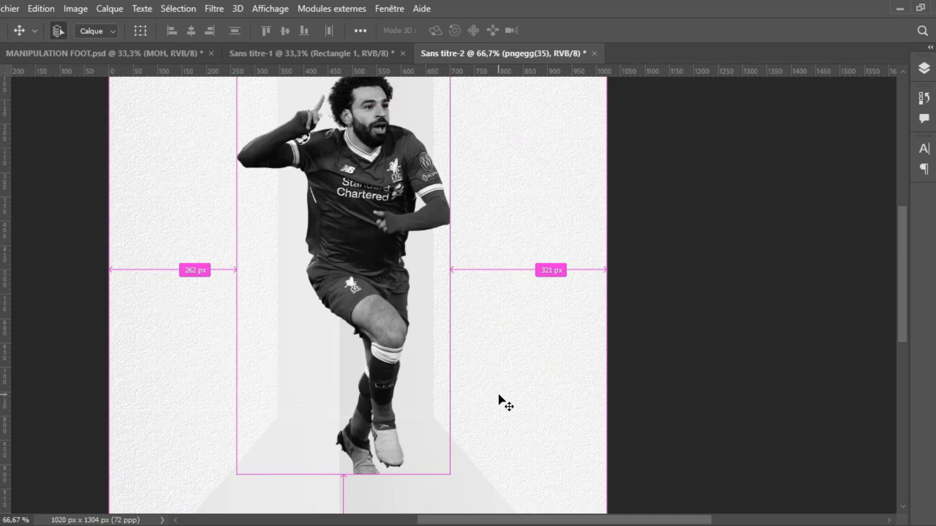
pyautogui.moveTo(900, 276); pyautogui.dragTo(898, 316)
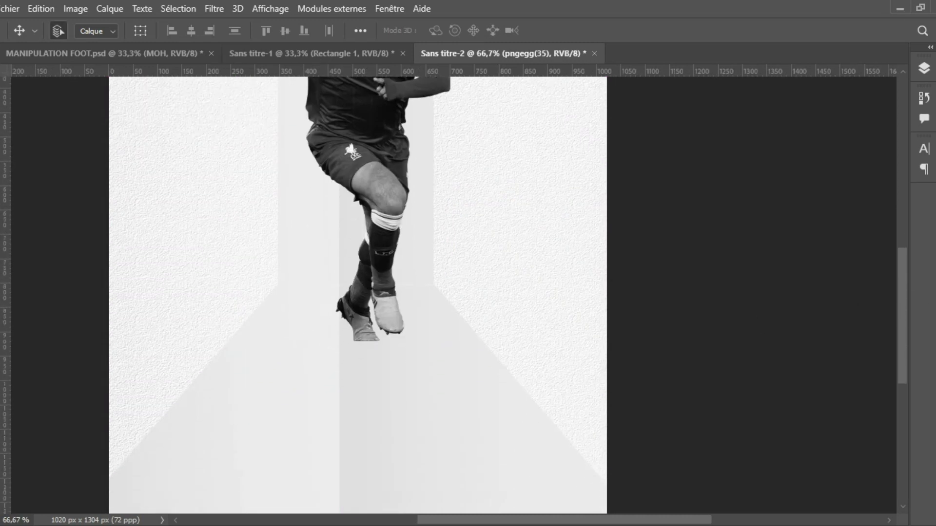
pyautogui.click(924, 69)
pyautogui.click(800, 228)
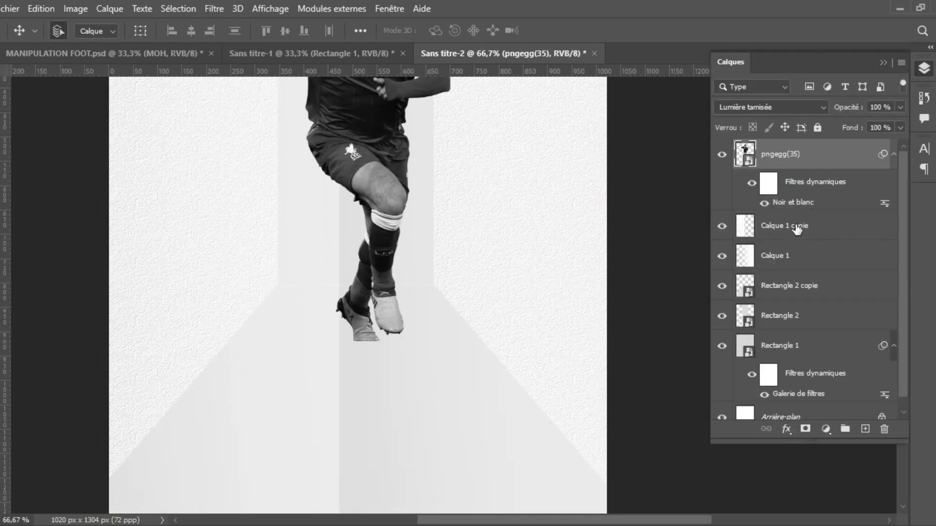
pyautogui.click(865, 429)
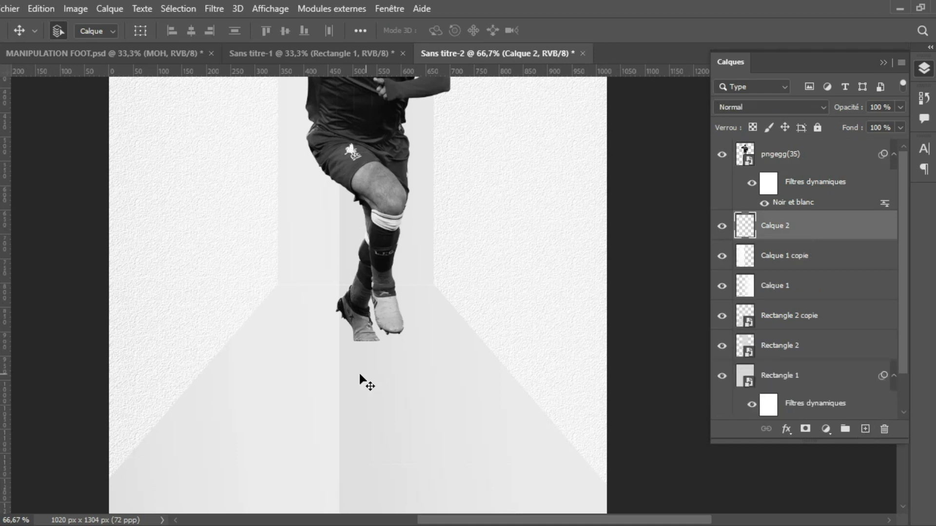
# Step: Activate the Brush tool, set its size to 75 px and the foreground colour to black (000000)
pyautogui.press('b')
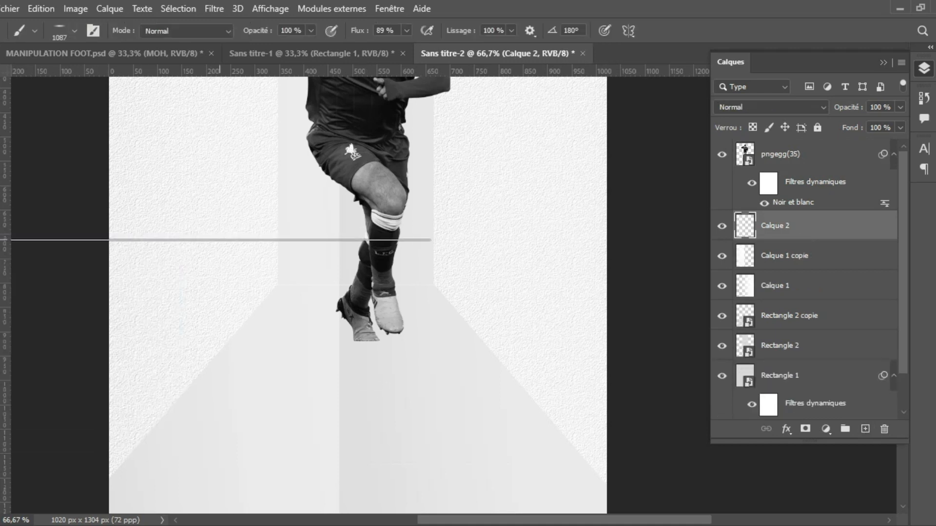
pyautogui.click(63, 31)
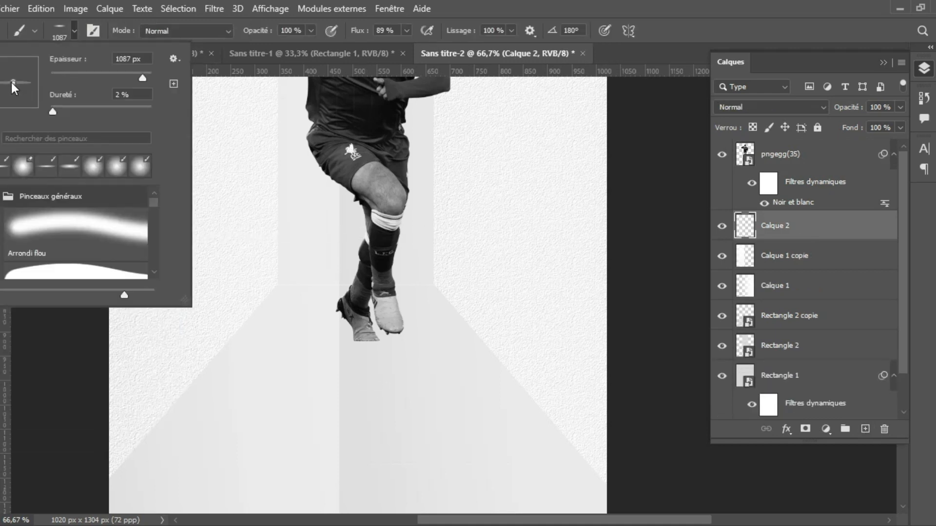
pyautogui.moveTo(142, 78)
pyautogui.mouseDown()
pyautogui.moveTo(78, 77)
pyautogui.moveTo(87, 77)
pyautogui.mouseUp()
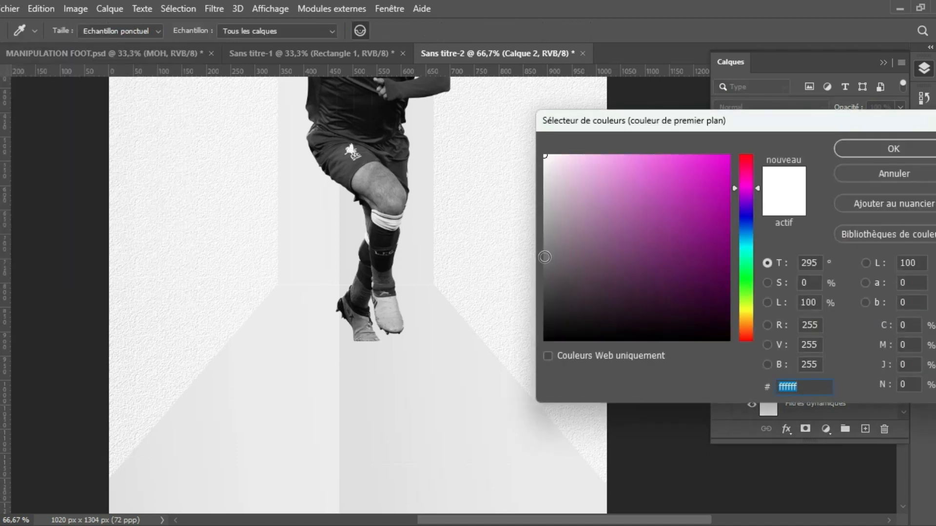
pyautogui.moveTo(548, 311); pyautogui.dragTo(548, 347)
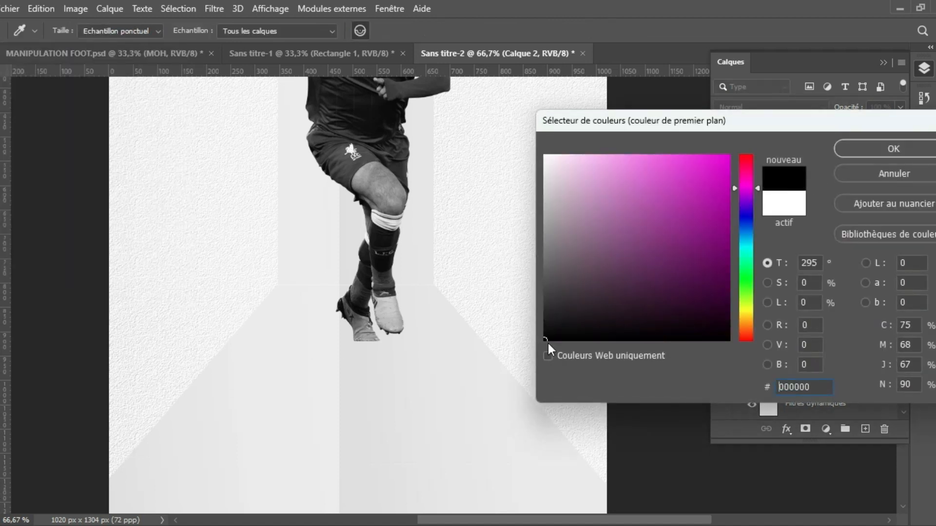
pyautogui.click(861, 151)
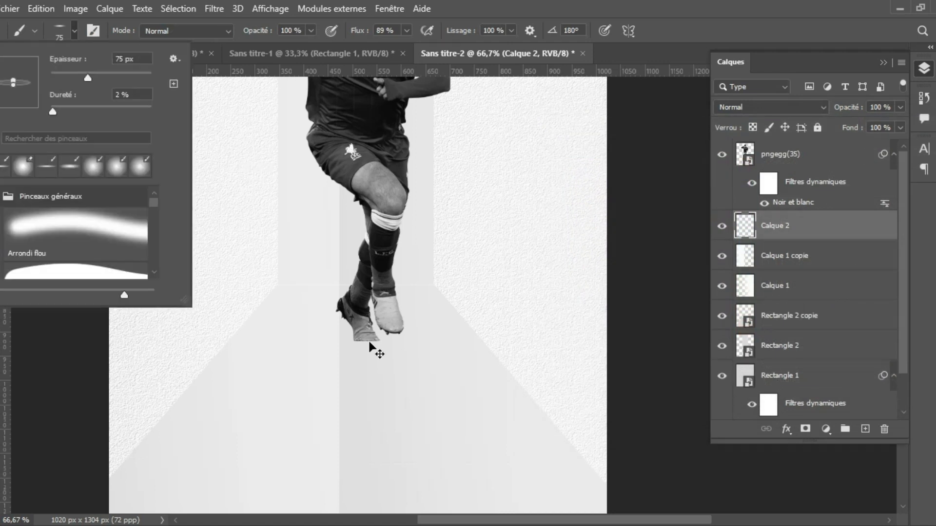
# Step: Paint a small black contact shadow under the footballer's rear boot and enlarge the brush to 171 px
pyautogui.hotkey('ctrl', '+')
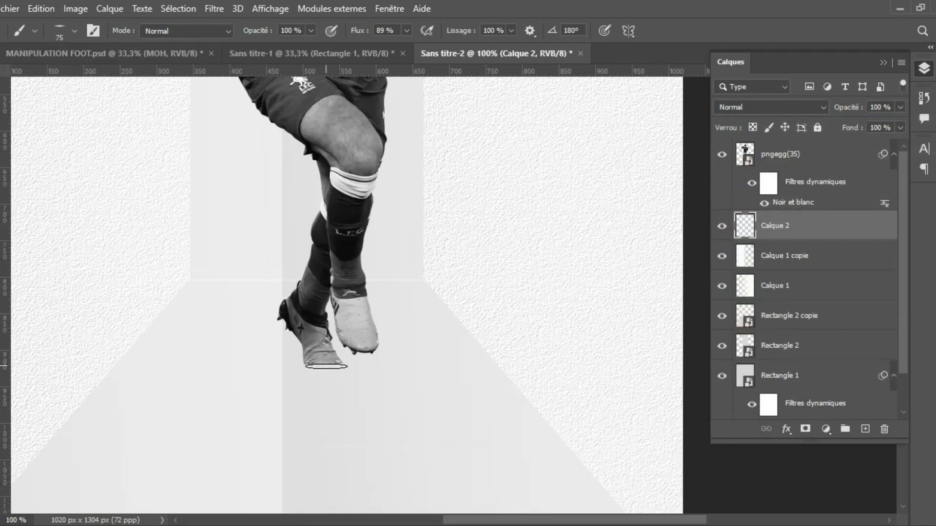
pyautogui.moveTo(329, 364)
pyautogui.mouseDown()
pyautogui.moveTo(453, 387)
pyautogui.moveTo(321, 363)
pyautogui.mouseUp()
pyautogui.click(320, 362)
pyautogui.keyDown('alt'); pyautogui.rightClick(316, 376); pyautogui.keyUp('alt')
pyautogui.keyDown('alt'); pyautogui.rightClick(328, 367); pyautogui.keyUp('alt')
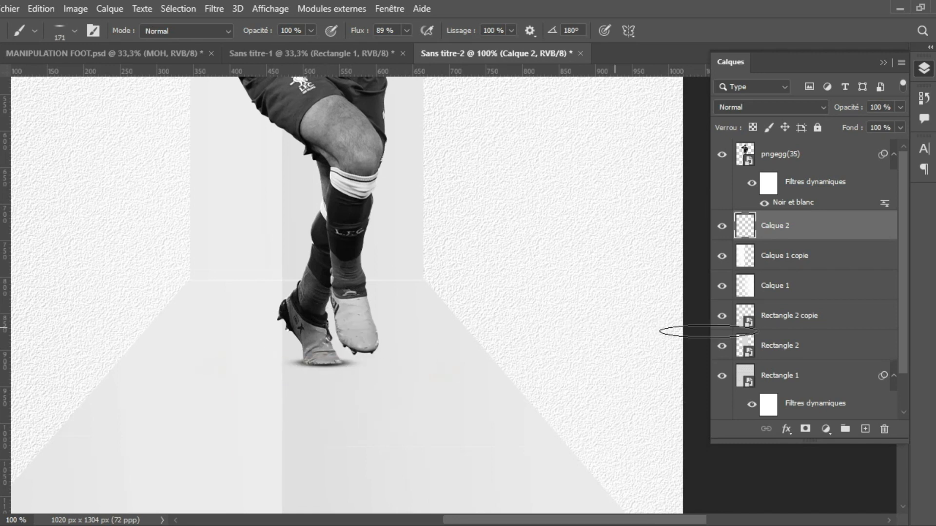
# Step: Add another blank layer above Calque 2, set the brush flow to 19 %, and paint a wider, fainter shadow under the rear boot
pyautogui.click(865, 429)
pyautogui.click(405, 32)
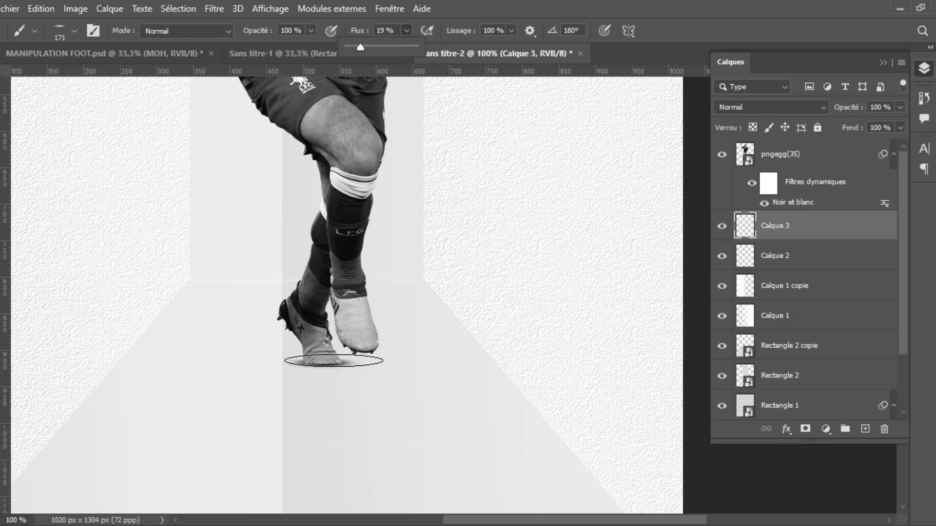
pyautogui.click(318, 366)
pyautogui.click(319, 365)
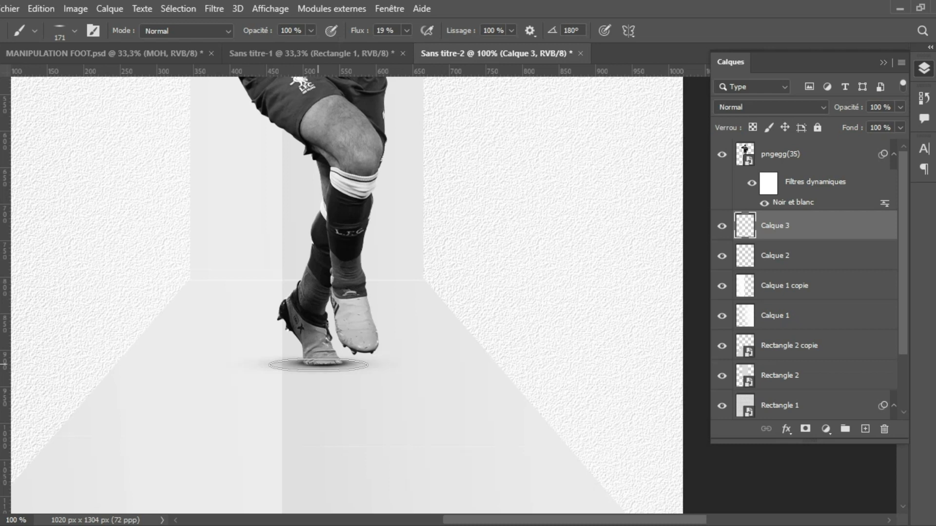
# Step: Paint one more soft black shadow stroke on the floor beneath the footballer's rear boot
pyautogui.click(322, 373)
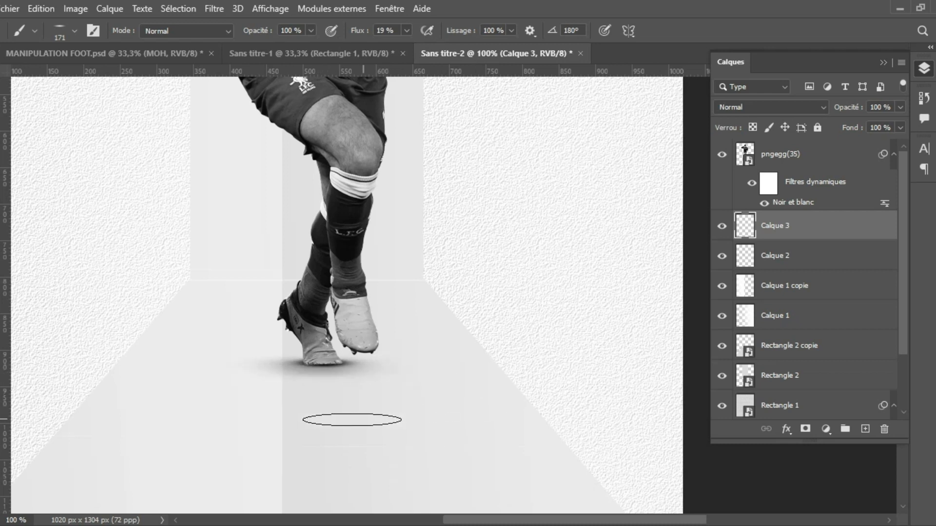
pyautogui.hotkey('ctrl', '-')
pyautogui.hotkey('ctrl', '-')
pyautogui.hotkey('ctrl', '-')
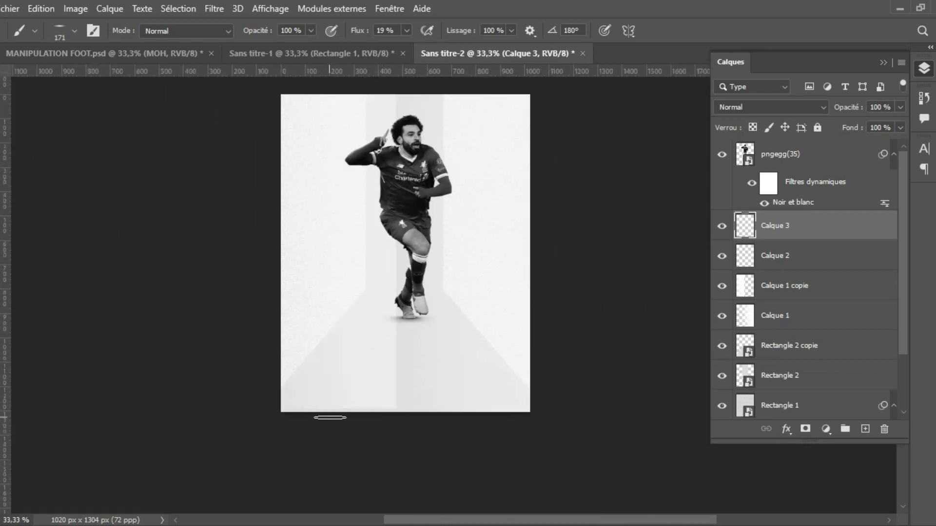
pyautogui.hotkey('ctrl', '+')
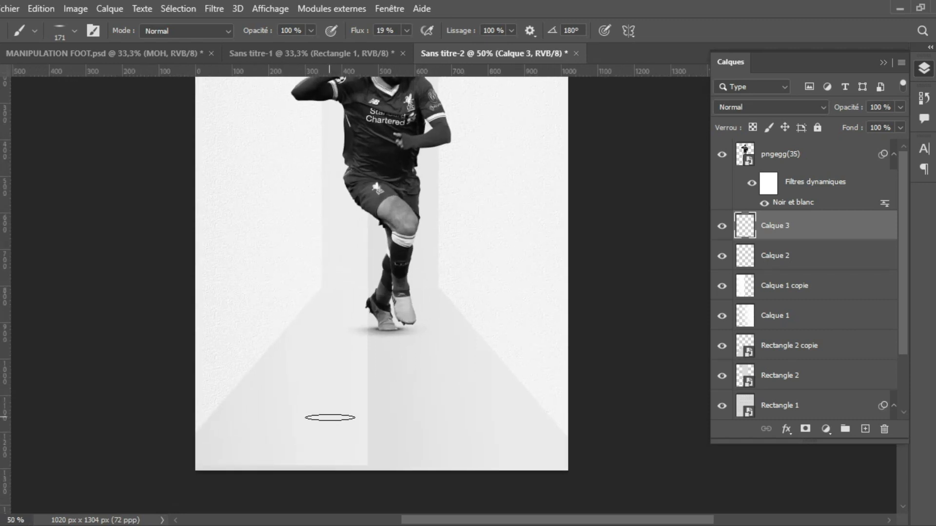
pyautogui.hotkey('ctrl', '-')
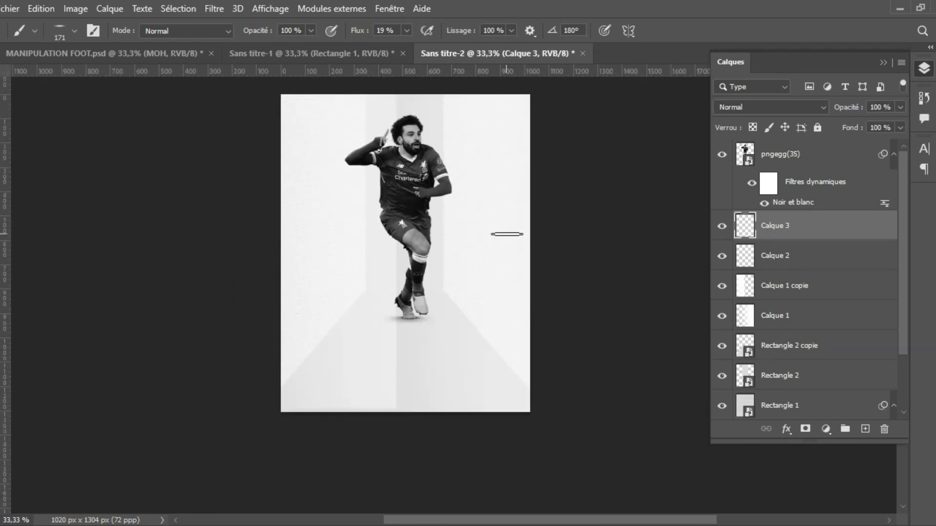
pyautogui.press('v')
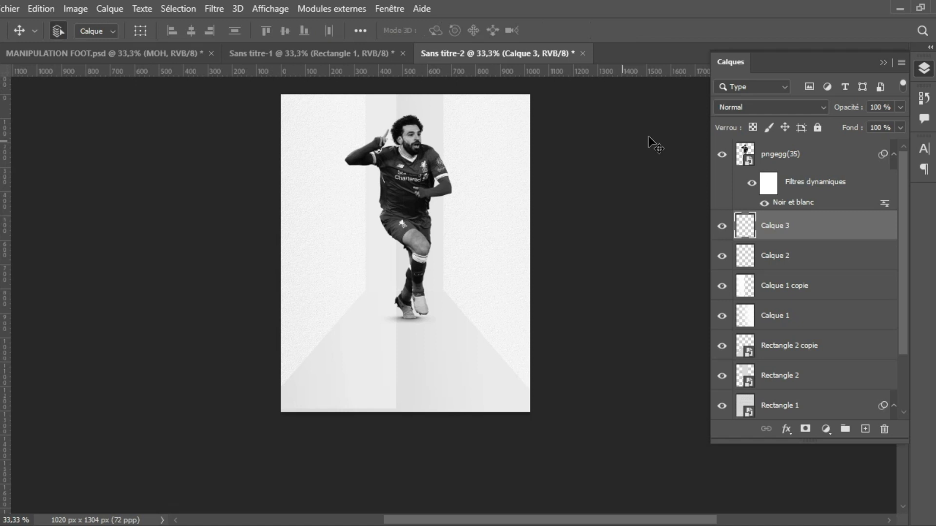
# Step: Add the text MOHAMED in black MOON GET! Heavy at mid-height beside the footballer
pyautogui.click(882, 62)
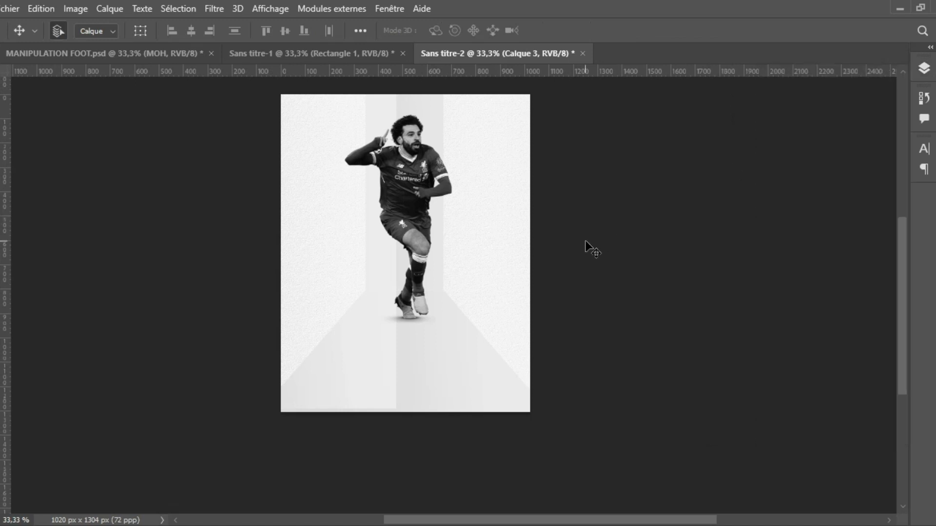
pyautogui.moveTo(901, 356); pyautogui.dragTo(899, 340)
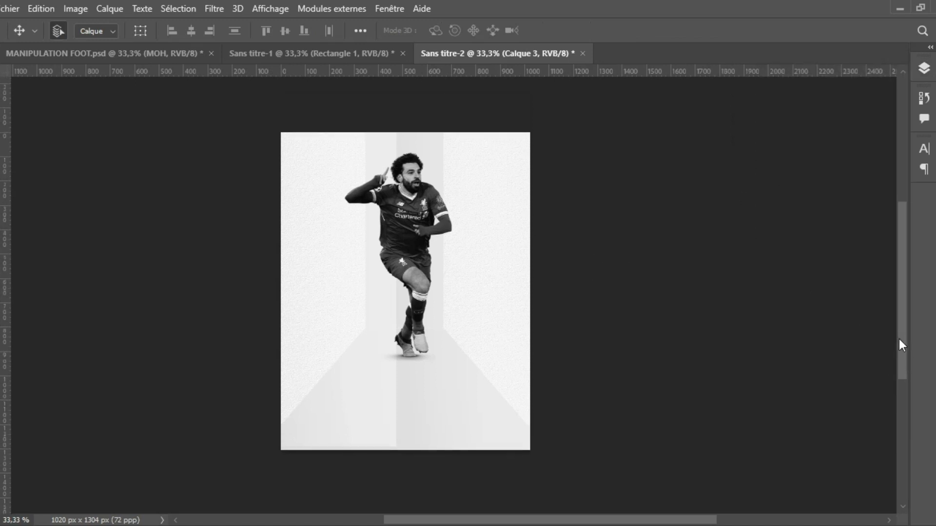
pyautogui.moveTo(642, 522); pyautogui.dragTo(648, 522)
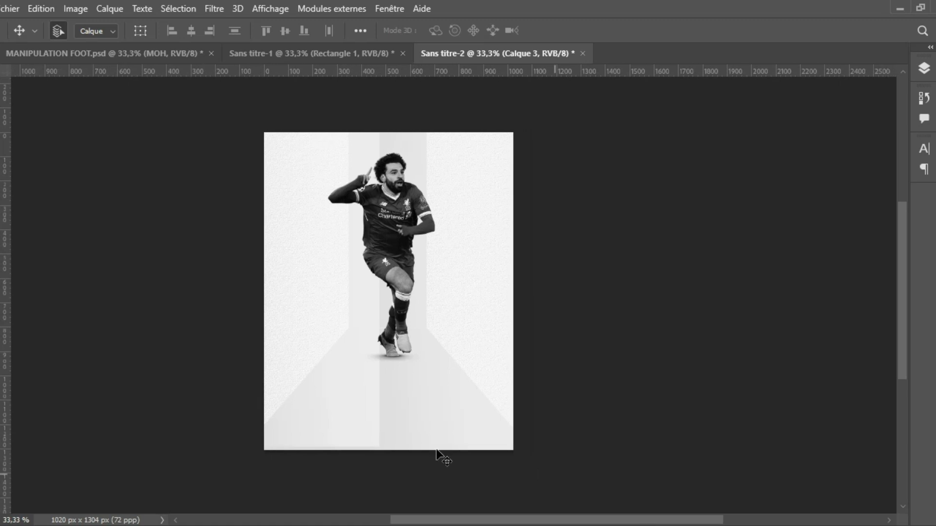
pyautogui.press('t')
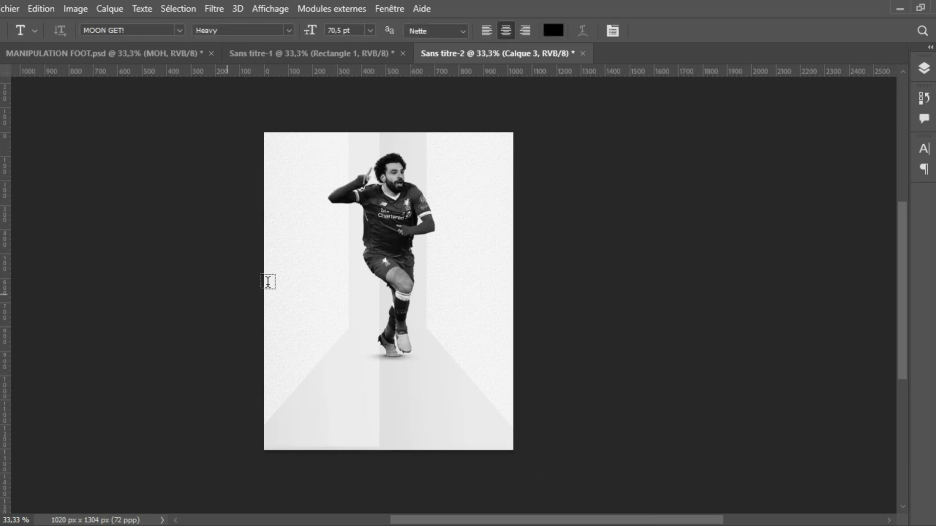
pyautogui.click(305, 272)
pyautogui.write('MOHAMED')
pyautogui.click(607, 32)
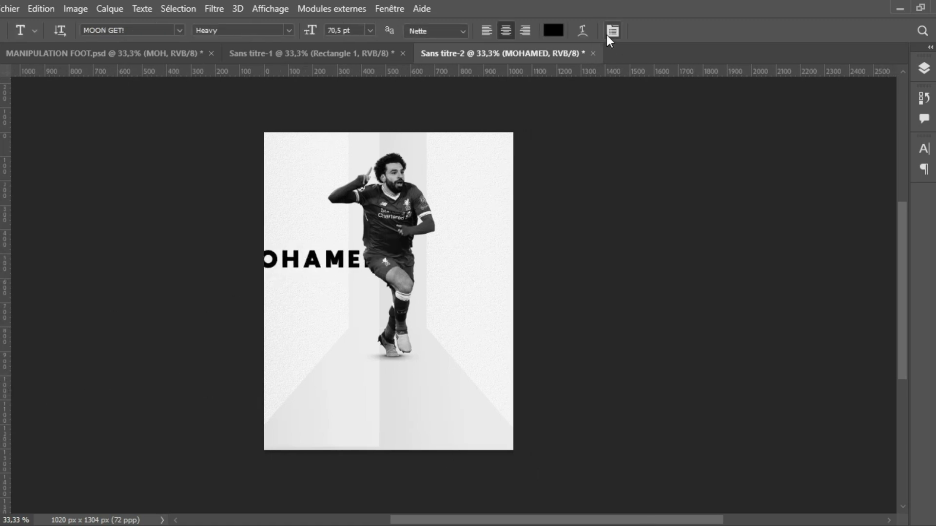
# Step: Set the MOHAMED text to 130 pt with 0 tracking and reposition it on the poster
pyautogui.write('130')
pyautogui.click(612, 31)
pyautogui.click(876, 202)
pyautogui.write('0')
pyautogui.press('Return')
pyautogui.press('v')
pyautogui.moveTo(316, 273); pyautogui.dragTo(371, 293)
# Step: Change the colour of the MOHAMED text to dark red
pyautogui.doubleClick(316, 276)
pyautogui.hotkey('alt', 'BackSpace')
pyautogui.click(548, 31)
pyautogui.press('Return')
pyautogui.hotkey('ctrl', 'Return')
# Step: Rotate the MOHAMED text vertically, place it left of the footballer, and move its layer beneath Rectangle 2 copie
pyautogui.hotkey('ctrl', 't')
pyautogui.moveTo(369, 136); pyautogui.dragTo(497, 285)
pyautogui.press('Return')
pyautogui.moveTo(359, 332); pyautogui.dragTo(336, 309)
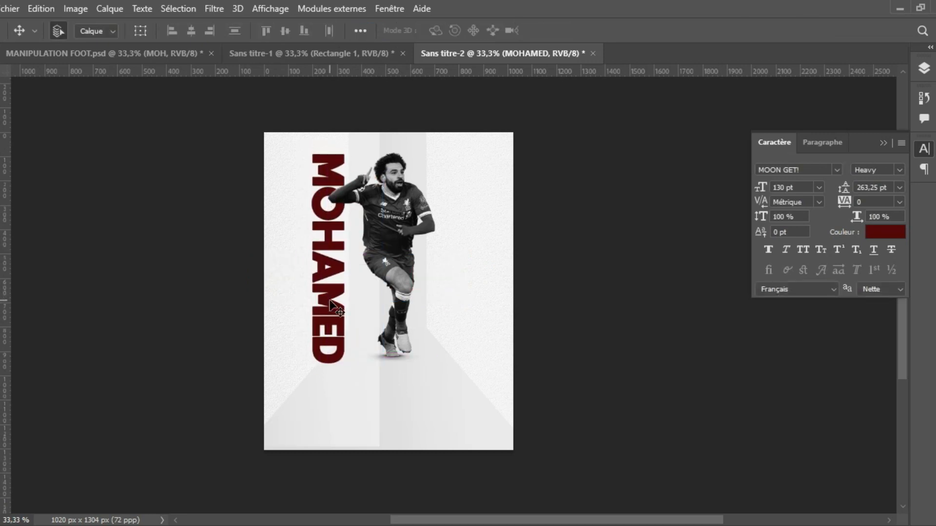
pyautogui.click(923, 68)
pyautogui.moveTo(828, 227); pyautogui.dragTo(828, 389)
# Step: Duplicate the MOHAMED text and scale the copy down to about 31 pt at the upper left of the original
pyautogui.hotkey('ctrl', 'j')
pyautogui.hotkey('ctrl', 't')
pyautogui.moveTo(359, 372); pyautogui.dragTo(304, 189)
pyautogui.click(805, 32)
pyautogui.press('t')
pyautogui.click(305, 222)
pyautogui.click(580, 31)
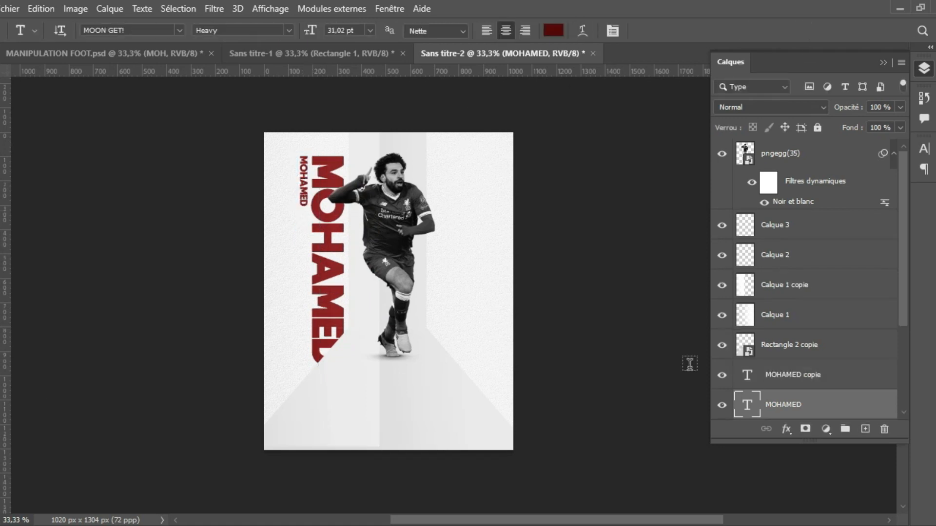
# Step: Change the small vertical copy's wording to MOHAMED SALAH and widen its letter tracking
pyautogui.click(793, 375)
pyautogui.click(301, 208)
pyautogui.write('SALAH')
pyautogui.doubleClick(609, 31)
pyautogui.click(761, 191)
pyautogui.moveTo(843, 207); pyautogui.dragTo(859, 206)
# Step: Move the small MOHAMED SALAH text down beside the large MOHAMED, refine its tracking, and scale it down slightly
pyautogui.press('v')
pyautogui.hotkey('ctrl', 't')
pyautogui.moveTo(304, 164); pyautogui.dragTo(303, 230)
pyautogui.press('Return')
pyautogui.moveTo(844, 205); pyautogui.dragTo(862, 205)
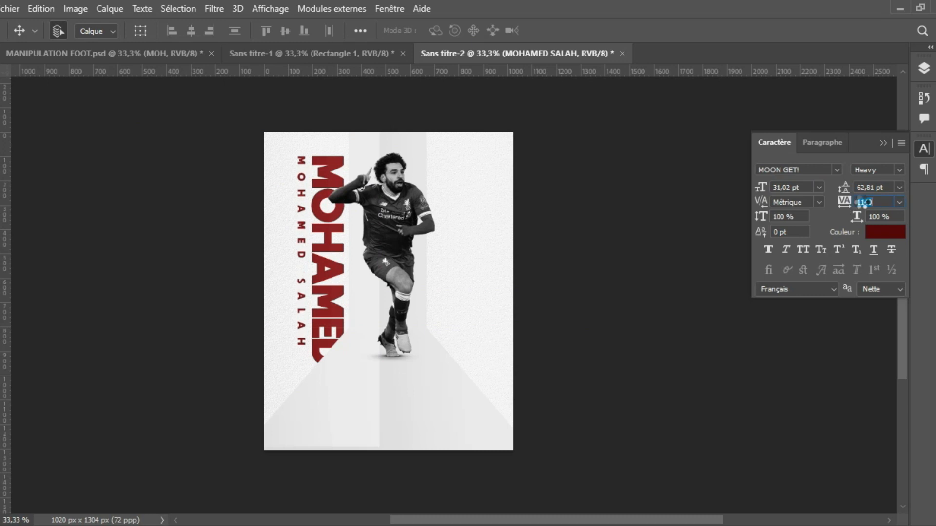
pyautogui.hotkey('ctrl', 't')
pyautogui.moveTo(218, 30); pyautogui.dragTo(208, 28)
pyautogui.click(805, 31)
# Step: Duplicate the large MOHAMED text, move the copy right of the footballer, and shrink it to about 39 pt
pyautogui.click(923, 68)
pyautogui.click(782, 406)
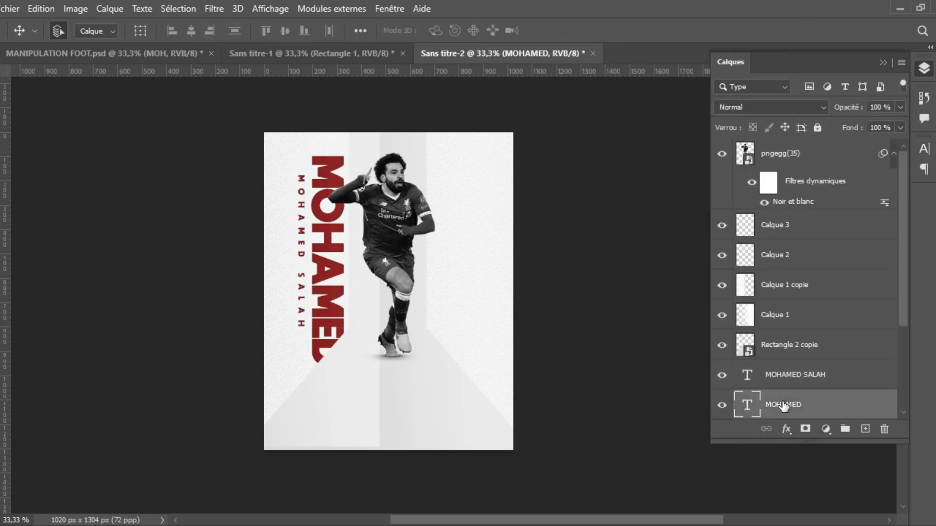
pyautogui.hotkey('ctrl', 'j')
pyautogui.hotkey('ctrl', 't')
pyautogui.moveTo(325, 279); pyautogui.dragTo(453, 276)
pyautogui.moveTo(450, 362); pyautogui.dragTo(441, 198)
pyautogui.press('Return')
# Step: Replace the copied text right of the footballer with SALAH and increase its font size slightly
pyautogui.doubleClick(441, 195)
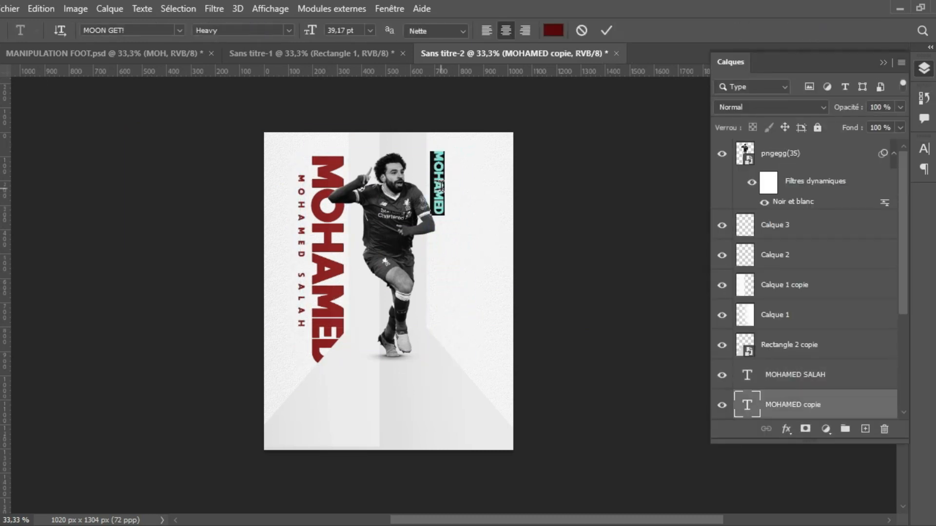
pyautogui.write('SALAH')
pyautogui.click(608, 30)
pyautogui.moveTo(306, 30); pyautogui.dragTo(312, 31)
pyautogui.click(924, 69)
# Step: Duplicate the SALAH text below itself, change the copy to MOHAMED SALAH, and reduce its font size
pyautogui.hotkey('ctrl', 'j')
pyautogui.hotkey('ctrl', 't')
pyautogui.moveTo(439, 185); pyautogui.dragTo(442, 280)
pyautogui.press('Return')
pyautogui.doubleClick(442, 287)
pyautogui.write('MOHAMED SALAH')
pyautogui.click(606, 31)
pyautogui.moveTo(310, 31); pyautogui.dragTo(292, 32)
# Step: Draw a dark red 48 × 291 px rectangle without outline over the lower MOHAMED SALAH text and square its corners
pyautogui.press('u')
pyautogui.hotkey('ctrl', '1')
pyautogui.moveTo(397, 150); pyautogui.dragTo(432, 361)
pyautogui.click(193, 31)
pyautogui.click(100, 59)
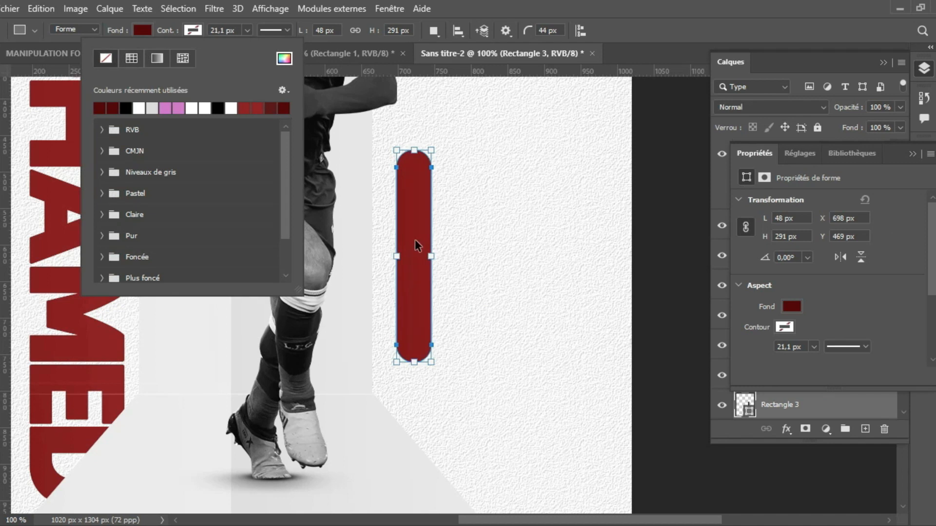
pyautogui.press('Return')
pyautogui.hotkey('ctrl', '+')
pyautogui.moveTo(374, 393); pyautogui.dragTo(409, 428)
# Step: Move the lower MOHAMED SALAH text layer above the Rectangle 3 layer
pyautogui.hotkey('ctrl', '-')
pyautogui.hotkey('ctrl', '-')
pyautogui.click(912, 153)
pyautogui.scroll(-3, 844, 293)
pyautogui.moveTo(843, 312); pyautogui.dragTo(844, 277)
# Step: Colour the MOHAMED SALAH text on the red rectangle white and adjust its font size and tracking
pyautogui.press('t')
pyautogui.click(553, 31)
pyautogui.click(529, 136)
pyautogui.click(923, 149)
pyautogui.moveTo(763, 188); pyautogui.dragTo(755, 188)
pyautogui.moveTo(844, 202); pyautogui.dragTo(866, 201)
pyautogui.press('Return')
# Step: Shift the white MOHAMED SALAH text slightly down to centre it within the red rectangle
pyautogui.press('v')
pyautogui.hotkey('ctrl', 't')
pyautogui.moveTo(428, 332); pyautogui.dragTo(428, 337)
pyautogui.press('Return')
pyautogui.click(924, 149)
# Step: Draw a thin dark red vertical line along the right side of SALAH with the Pen tool, using a reduced stroke width
pyautogui.scroll(3, 455, 276)
pyautogui.press('p')
pyautogui.click(193, 30)
pyautogui.click(247, 31)
pyautogui.moveTo(246, 48); pyautogui.dragTo(230, 48)
pyautogui.moveTo(6, 146); pyautogui.dragTo(445, 178)
pyautogui.click(446, 178)
pyautogui.click(445, 266)
pyautogui.click(274, 31)
pyautogui.press('Escape')
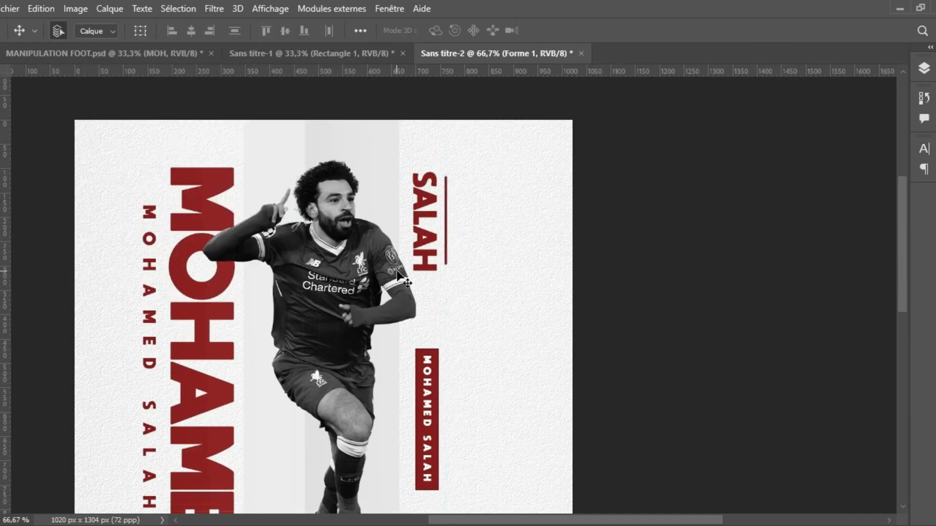
# Step: Scale down the UEFA Champions League logo and place it in the poster's upper-right corner
pyautogui.hotkey('ctrl', '-')
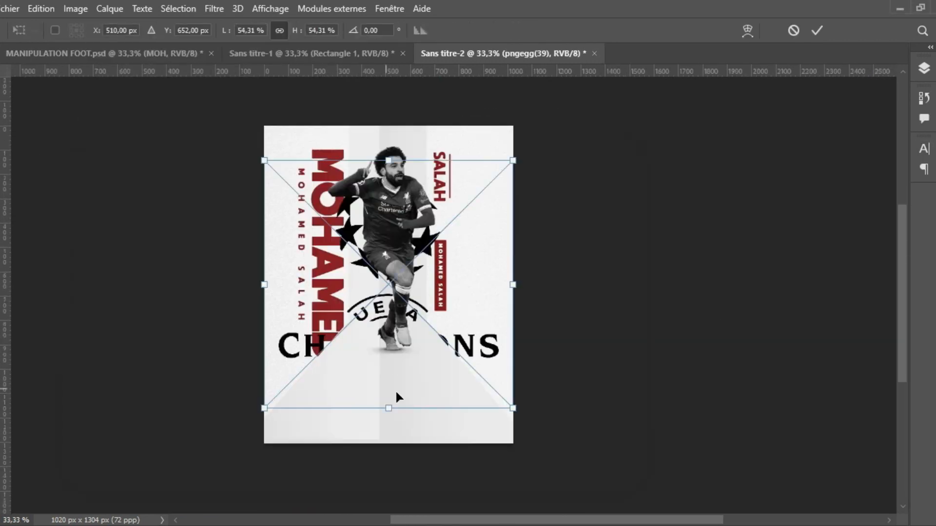
pyautogui.moveTo(388, 408); pyautogui.dragTo(389, 210)
pyautogui.moveTo(385, 204); pyautogui.dragTo(475, 175)
pyautogui.click(816, 31)
pyautogui.click(528, 290)
# Step: Add the text MOH on the floor below the footballer and colour it the same dark red as the titles
pyautogui.press('t')
pyautogui.click(351, 374)
pyautogui.write('MOH')
pyautogui.click(606, 31)
pyautogui.click(553, 30)
pyautogui.click(439, 177)
pyautogui.press('Return')
# Step: Adjust the MOH text's tracking, enlarge it, and centre it beneath the footballer's feet
pyautogui.click(924, 149)
pyautogui.click(899, 202)
pyautogui.click(888, 286)
pyautogui.moveTo(310, 35); pyautogui.dragTo(350, 38)
pyautogui.press('v')
pyautogui.moveTo(376, 368); pyautogui.dragTo(417, 378)
# Step: Convert the MOH text layer to a smart object
pyautogui.click(924, 70)
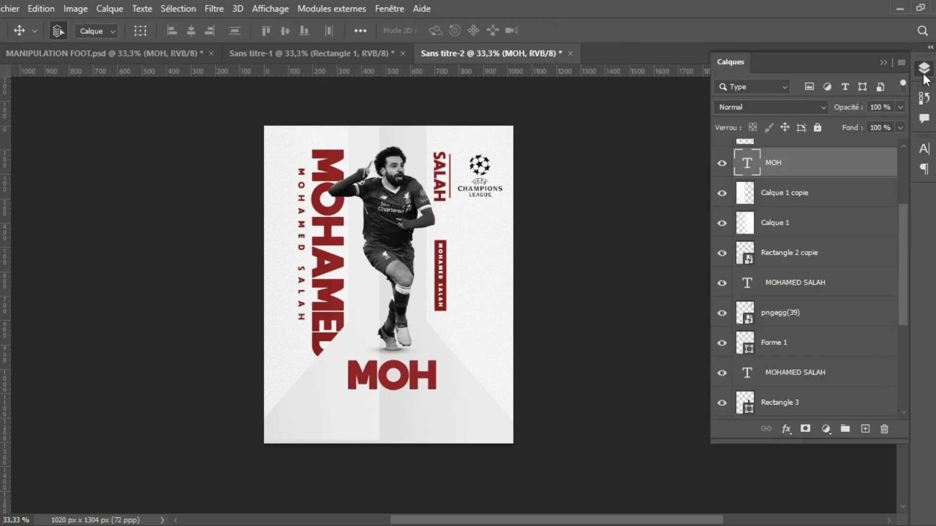
pyautogui.rightClick(839, 166)
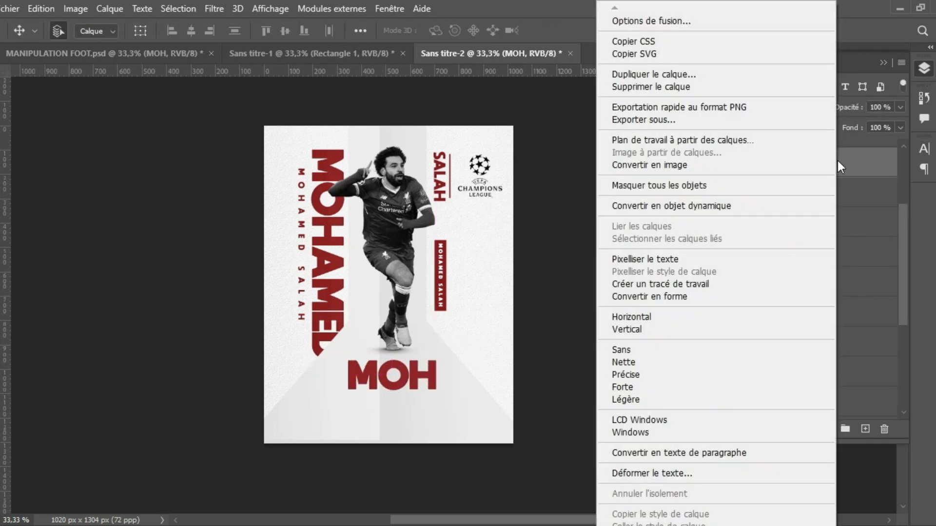
pyautogui.click(724, 209)
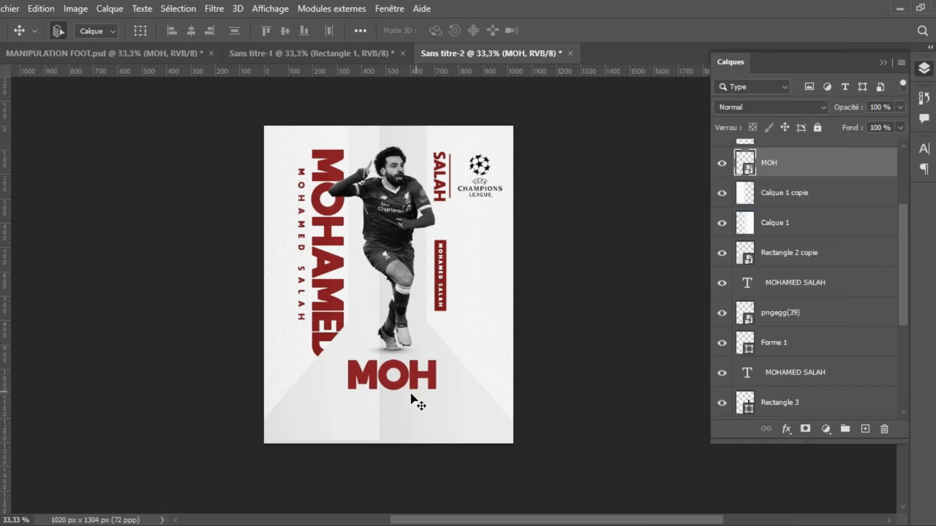
# Step: Apply a Perspective transform to MOH, widening its base to about 250.8 % and lowering it onto the floor
pyautogui.hotkey('ctrl', 't')
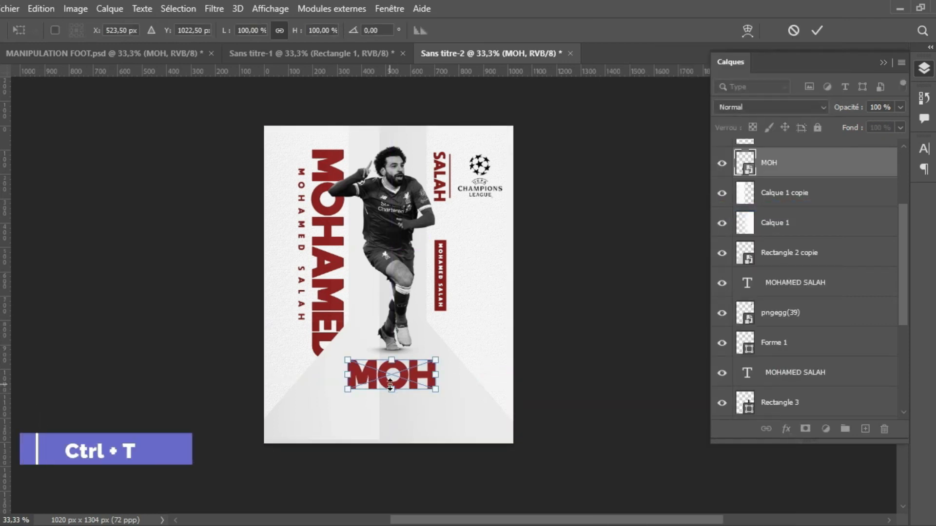
pyautogui.moveTo(389, 384); pyautogui.dragTo(382, 384)
pyautogui.rightClick(390, 379)
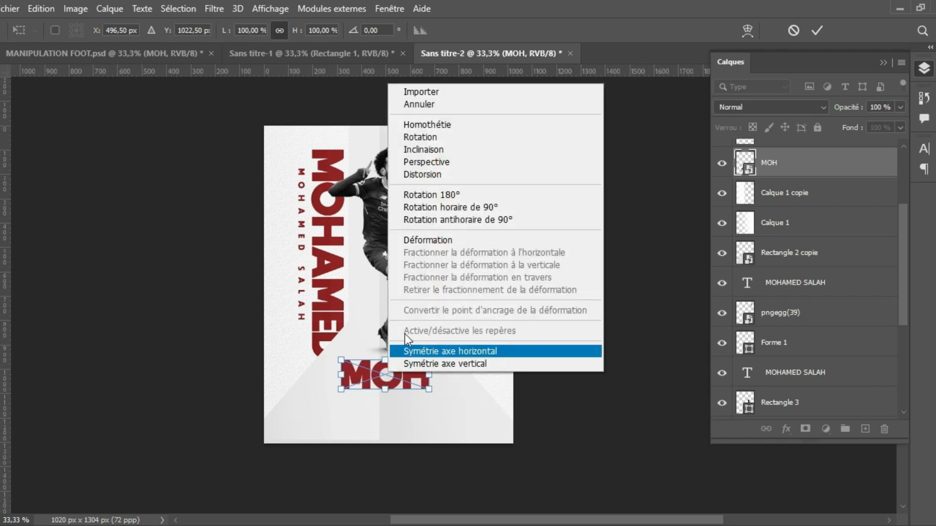
pyautogui.click(432, 163)
pyautogui.moveTo(426, 387); pyautogui.dragTo(488, 403)
pyautogui.moveTo(388, 373); pyautogui.dragTo(389, 390)
pyautogui.moveTo(488, 408); pyautogui.dragTo(497, 406)
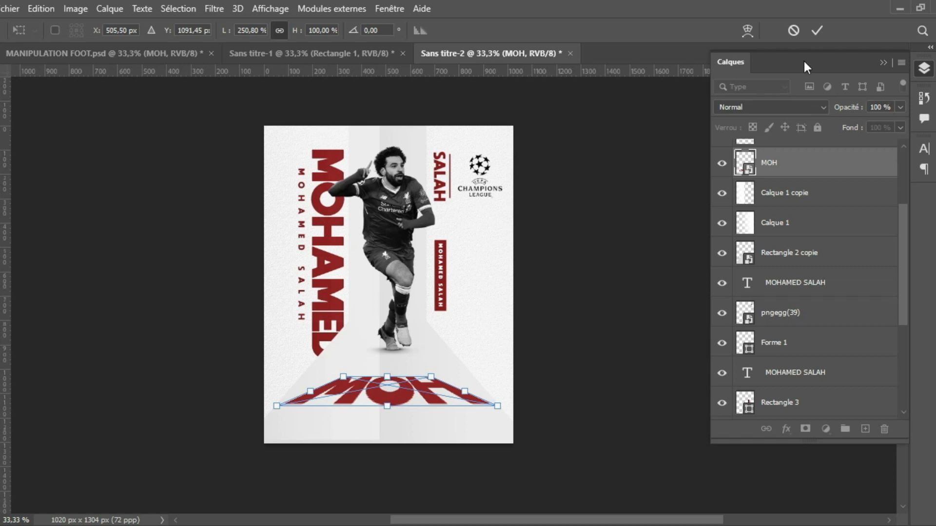
pyautogui.click(815, 35)
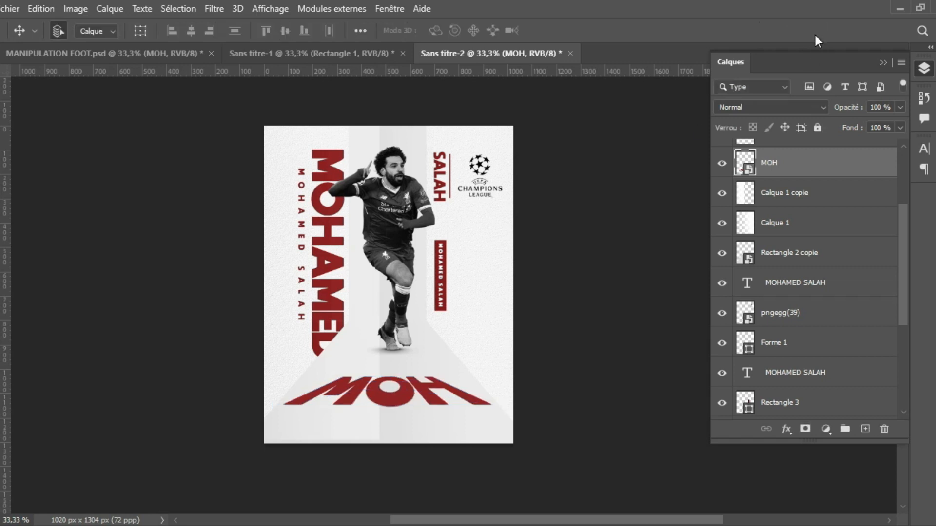
# Step: Add a black drop shadow to MOH with 30 % opacity, 75° angle, 39 px distance, 8 % spread and 27 px size
pyautogui.click(787, 429)
pyautogui.click(812, 420)
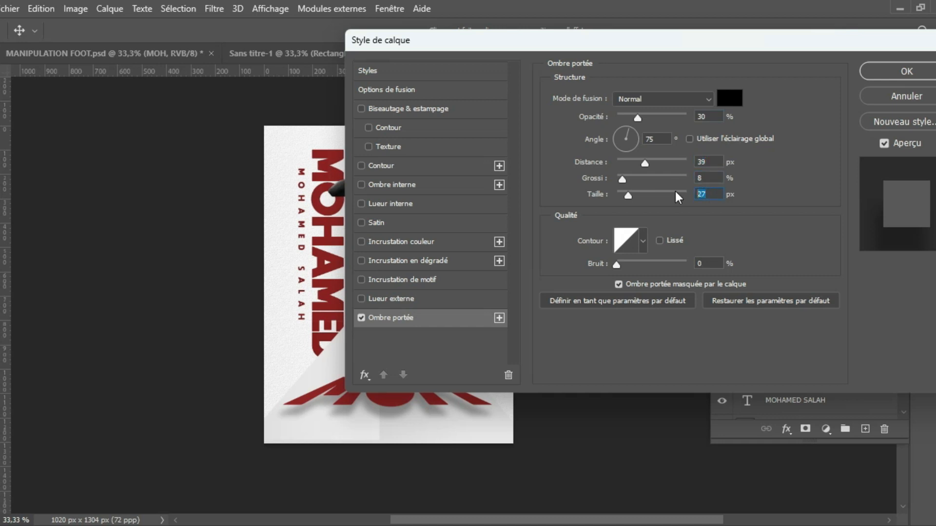
pyautogui.click(885, 75)
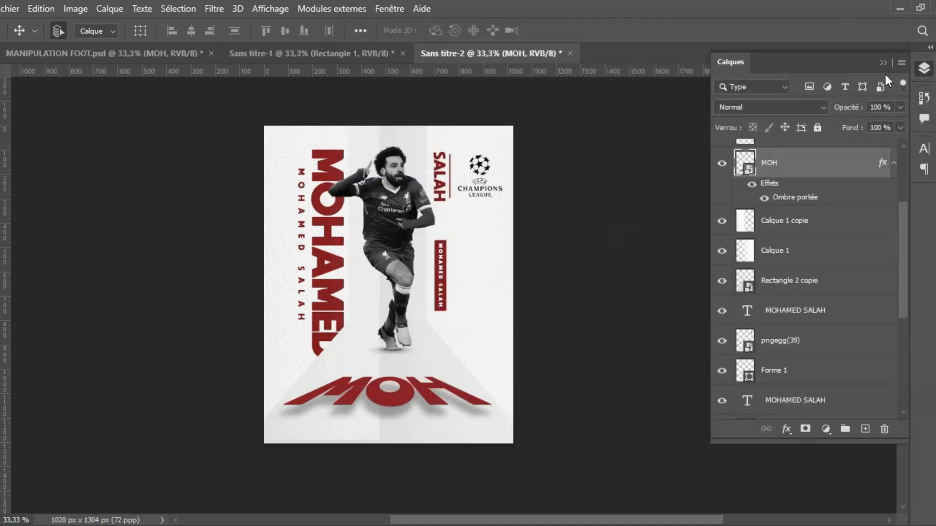
pyautogui.click(544, 274)
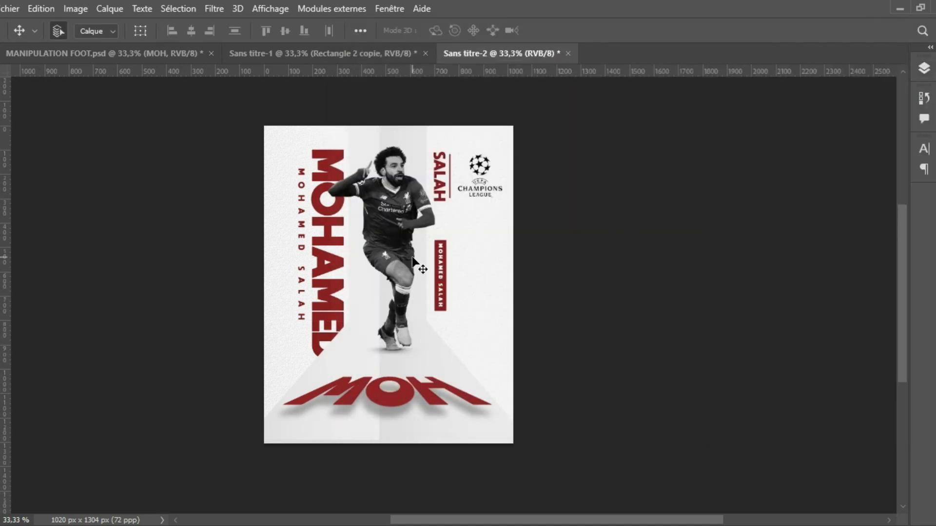
pyautogui.scroll(2, 413, 262)
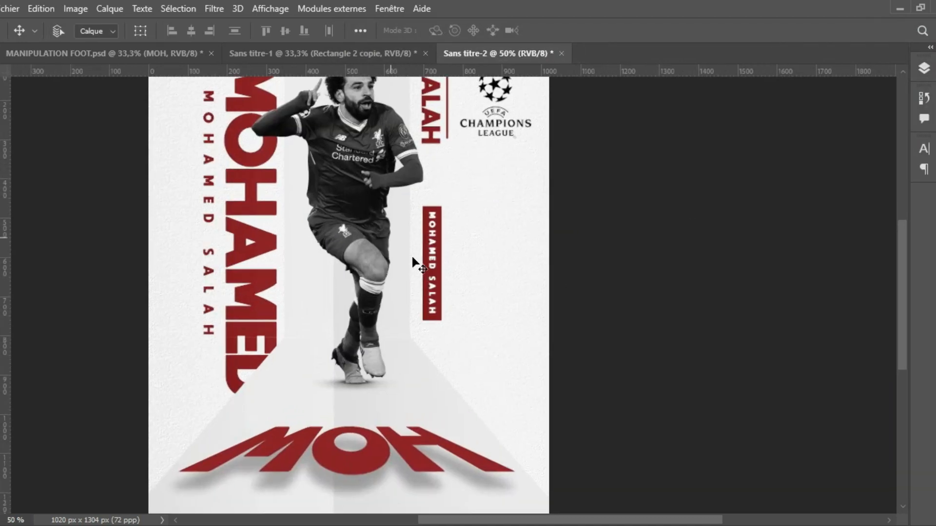
pyautogui.scroll(-1, 413, 263)
pyautogui.scroll(-1, 413, 263)
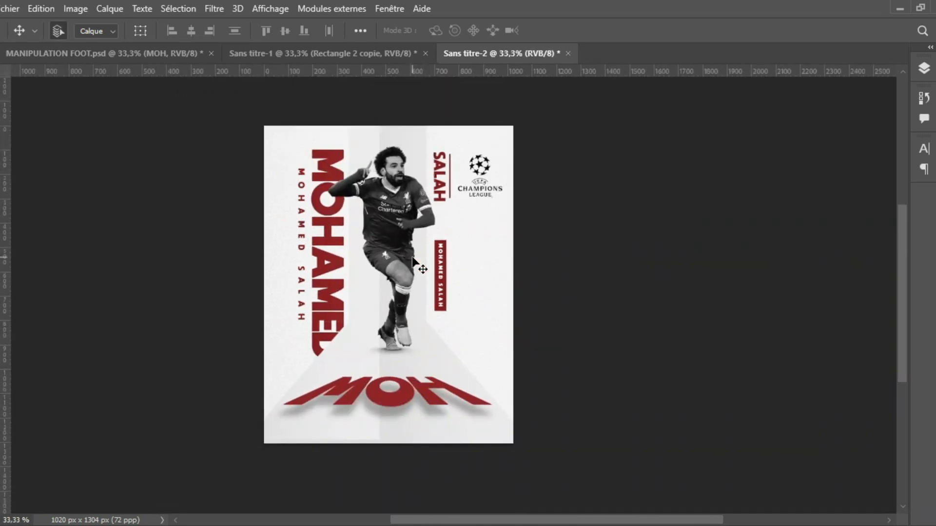
# Step: Add a Color Overlay in pink #cd72d5 with Normal blending and 100 % opacity to the floor layer Rectangle 2 copie
pyautogui.click(922, 70)
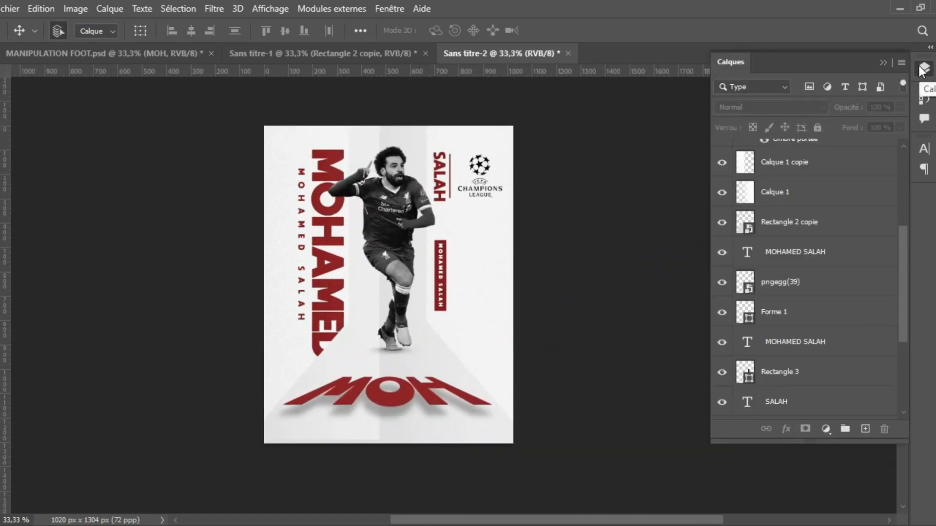
pyautogui.scroll(1, 901, 228)
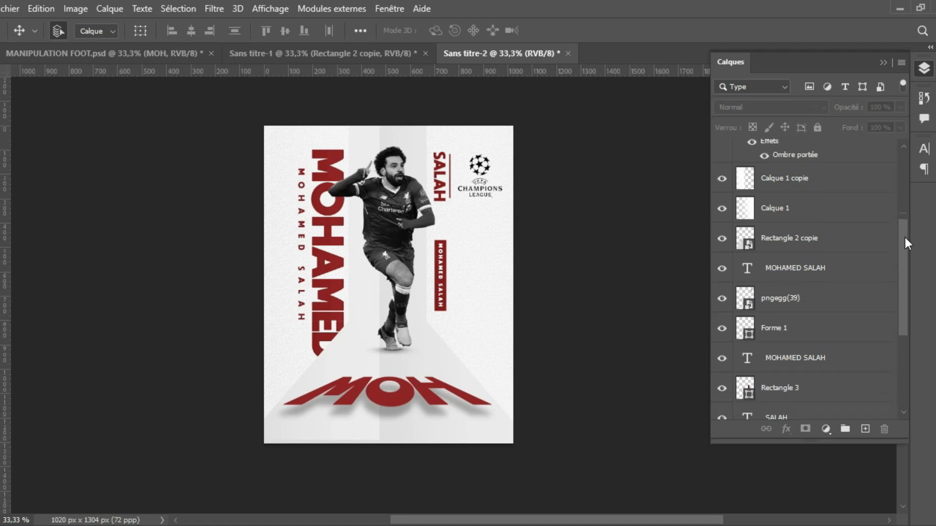
pyautogui.scroll(-1, 904, 239)
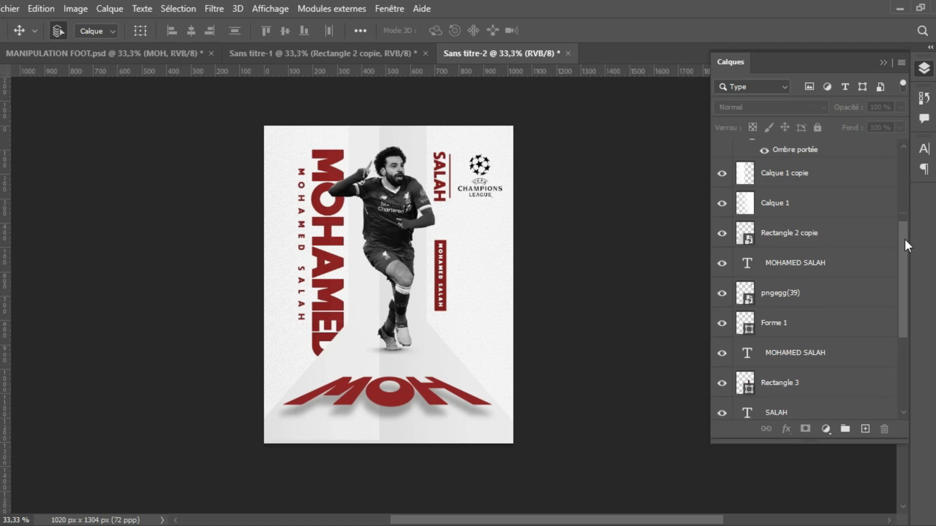
pyautogui.click(853, 236)
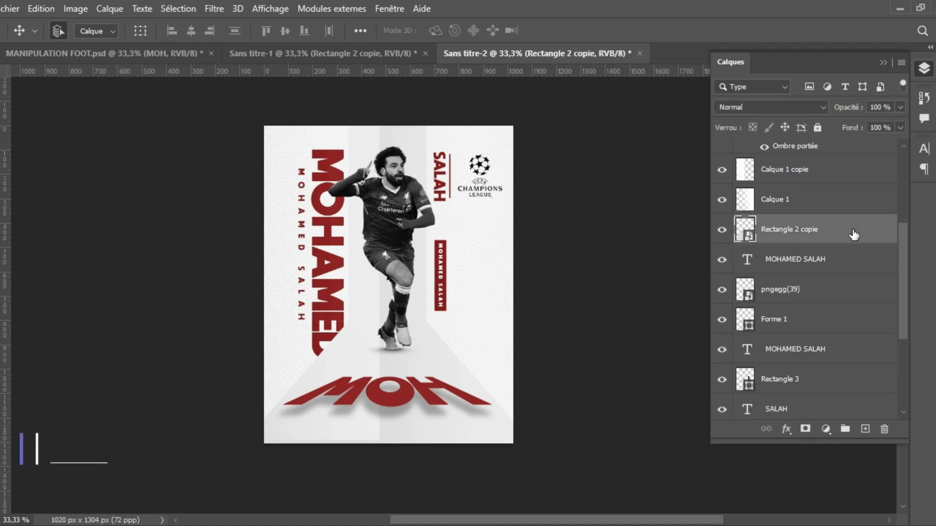
pyautogui.doubleClick(853, 236)
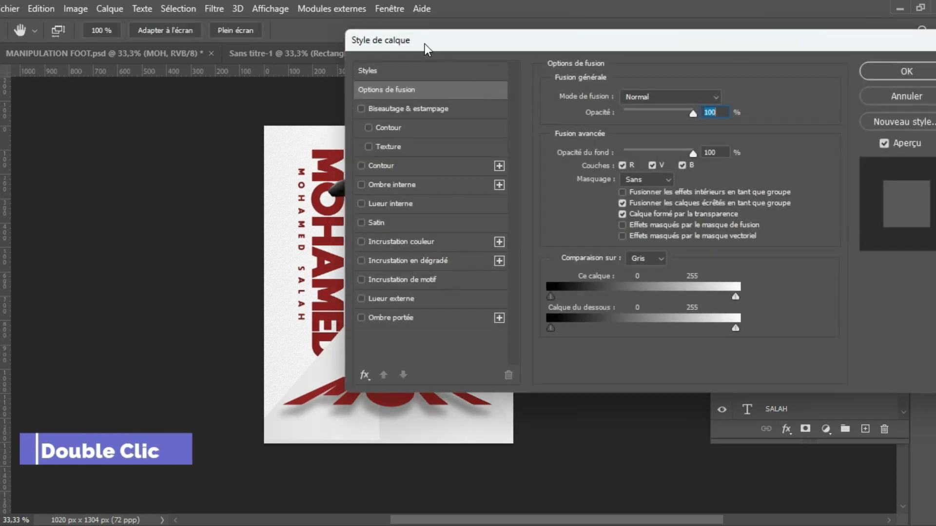
pyautogui.moveTo(425, 44); pyautogui.dragTo(603, 28)
pyautogui.click(593, 227)
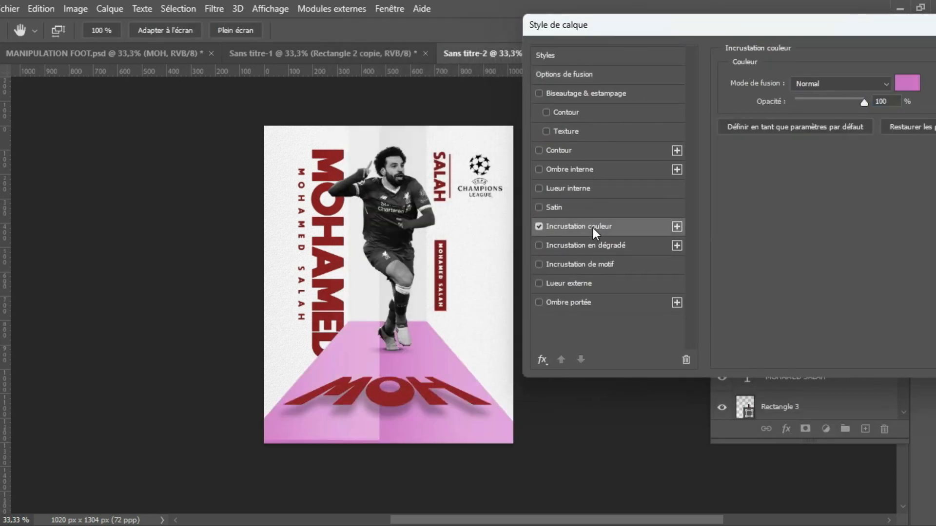
pyautogui.click(905, 84)
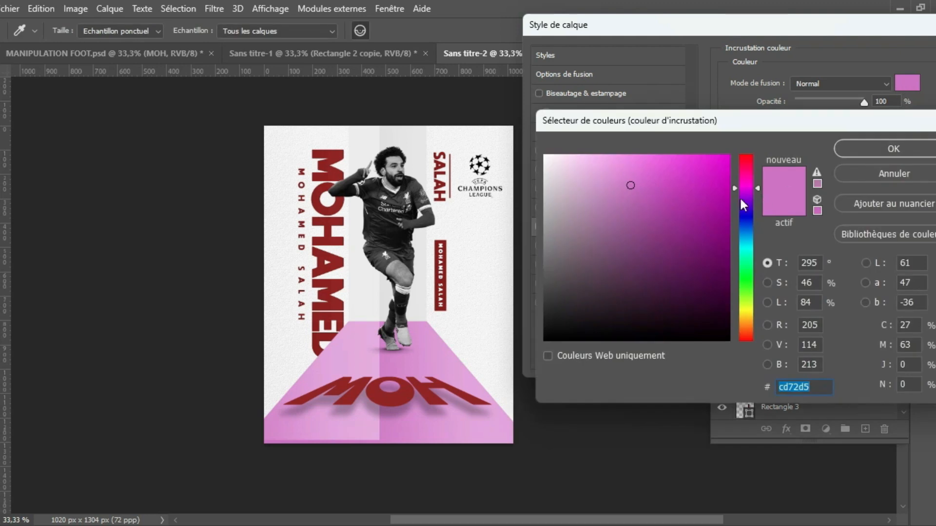
pyautogui.moveTo(814, 387); pyautogui.dragTo(777, 387)
pyautogui.click(891, 148)
pyautogui.moveTo(897, 31); pyautogui.dragTo(724, 110)
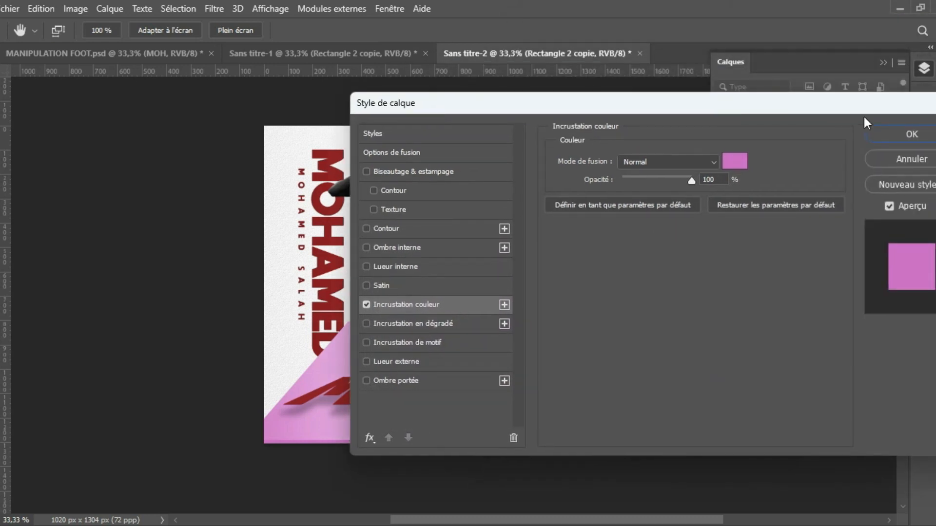
pyautogui.click(884, 136)
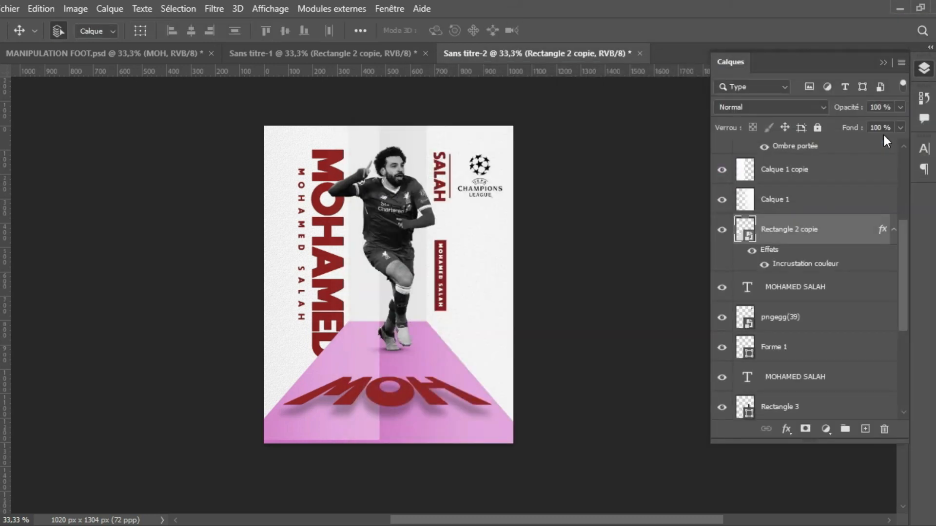
# Step: Add the same pink Color Overlay with Normal blending and 100 % opacity to Rectangle 2, the vertical strip behind the footballer
pyautogui.moveTo(902, 261); pyautogui.dragTo(897, 324)
pyautogui.click(804, 326)
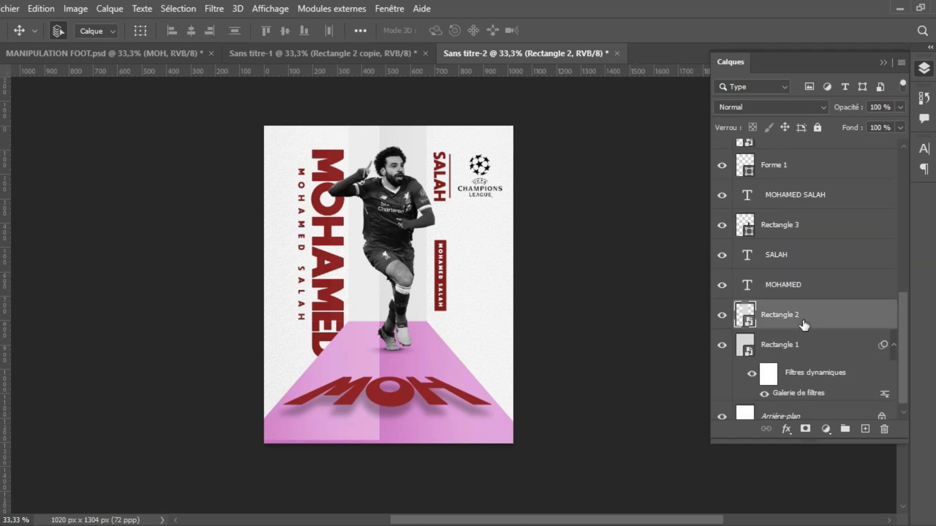
pyautogui.doubleClick(829, 324)
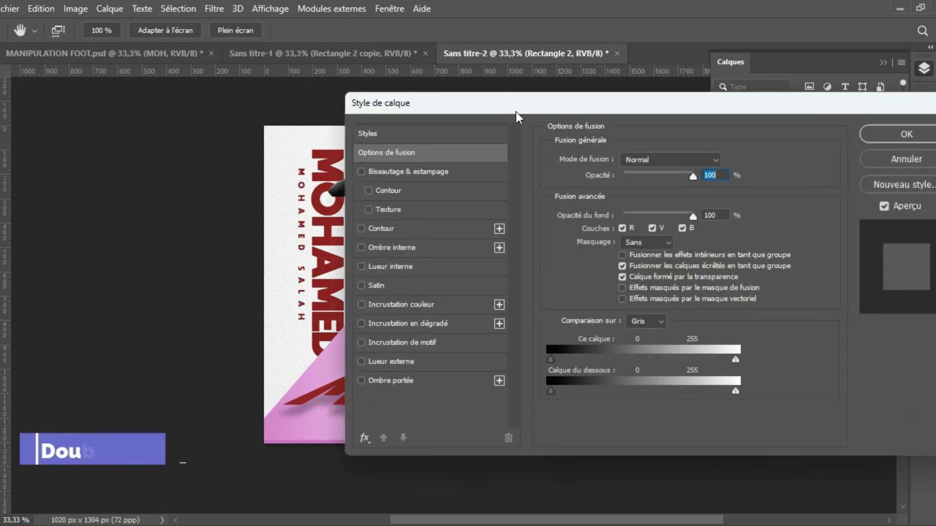
pyautogui.moveTo(443, 106); pyautogui.dragTo(621, 74)
pyautogui.click(611, 272)
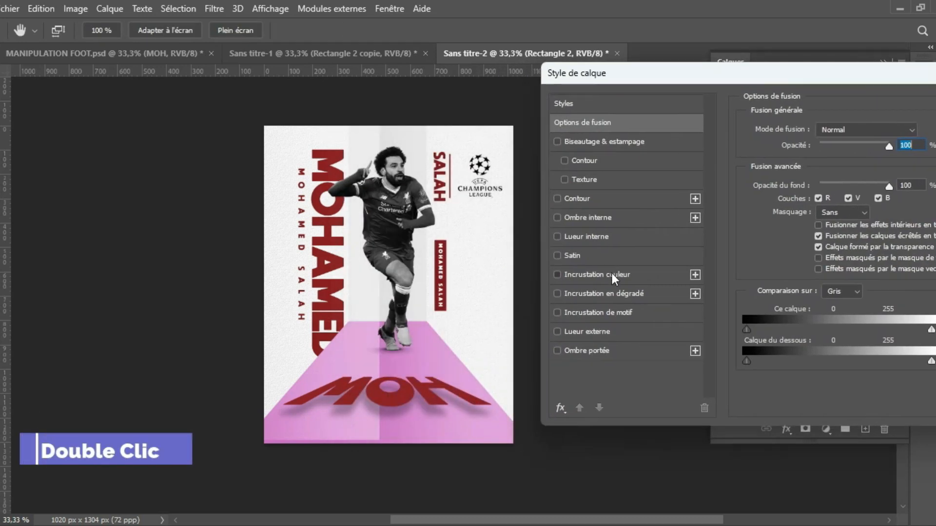
pyautogui.moveTo(771, 75); pyautogui.dragTo(619, 160)
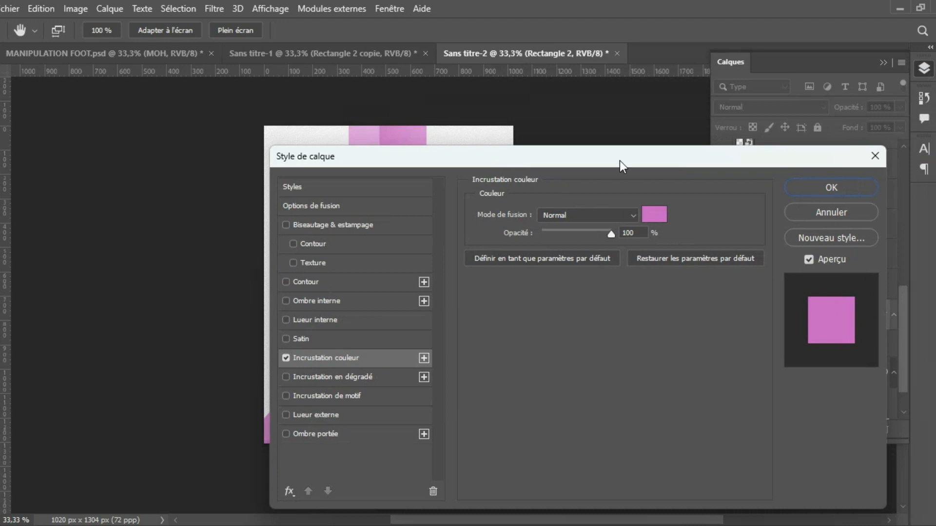
pyautogui.click(808, 190)
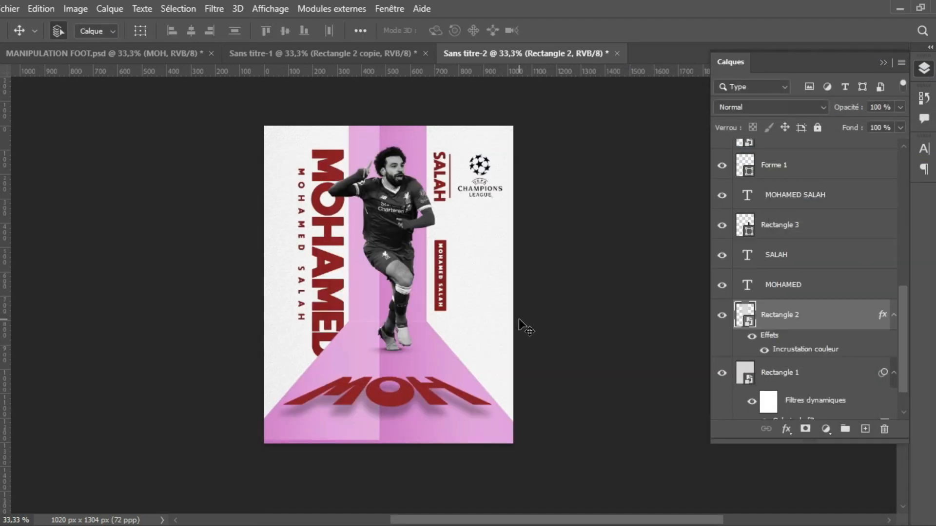
# Step: Add a white Color Overlay to the MOH lettering on the floor
pyautogui.click(405, 391)
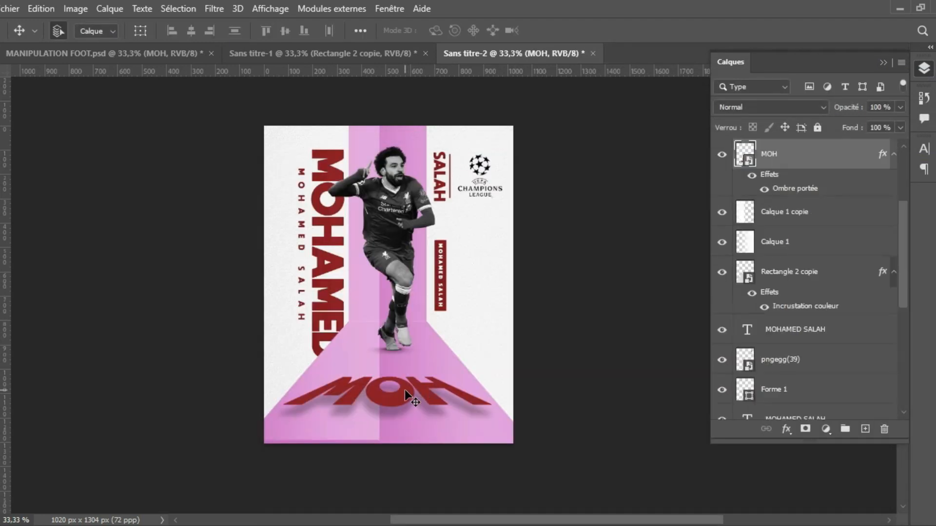
pyautogui.doubleClick(843, 161)
pyautogui.moveTo(346, 168); pyautogui.dragTo(621, 122)
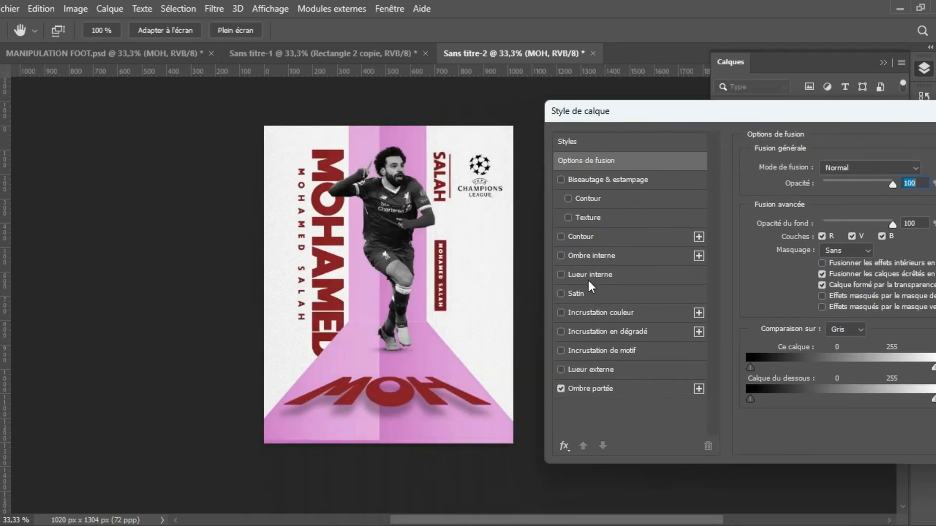
pyautogui.click(615, 314)
pyautogui.moveTo(831, 116); pyautogui.dragTo(403, 196)
pyautogui.click(658, 222)
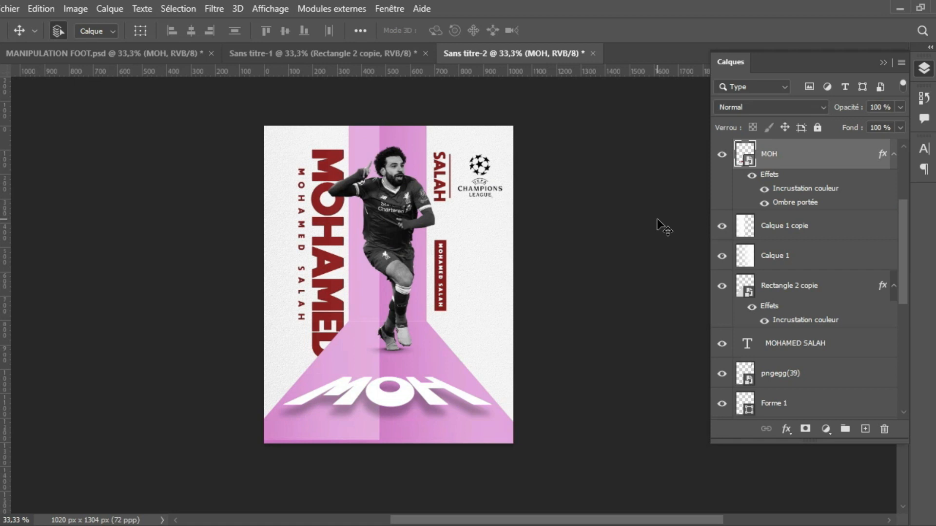
# Step: Place the football image pngegg(31) from the SALAH folder into the poster
pyautogui.hotkey('ctrl', '+')
pyautogui.hotkey('ctrl', '-')
pyautogui.hotkey('ctrl', '-')
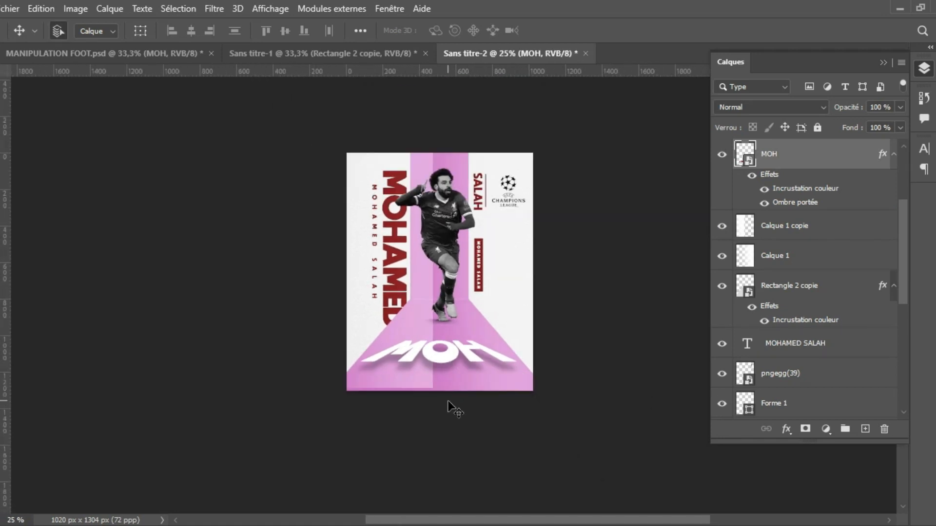
pyautogui.click(500, 525)
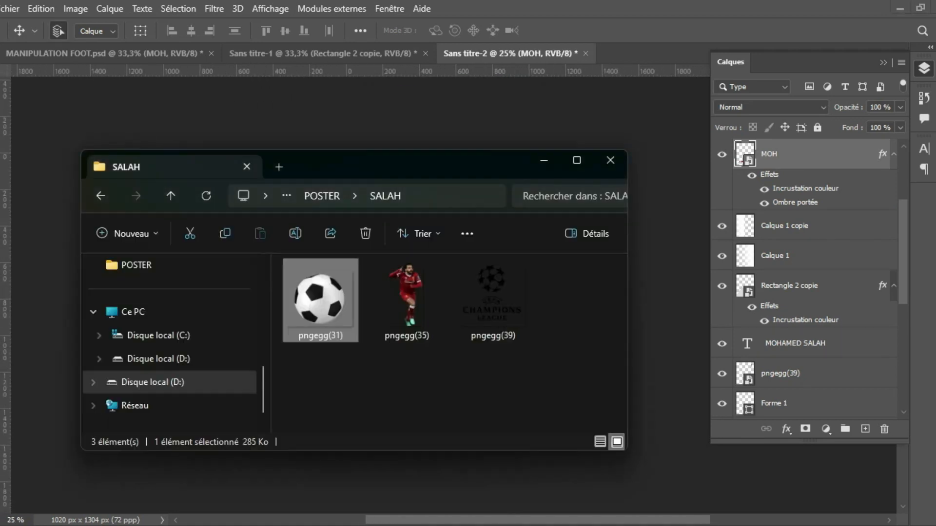
pyautogui.moveTo(326, 299); pyautogui.dragTo(667, 312)
pyautogui.hotkey('ctrl', '+')
pyautogui.hotkey('ctrl', '+')
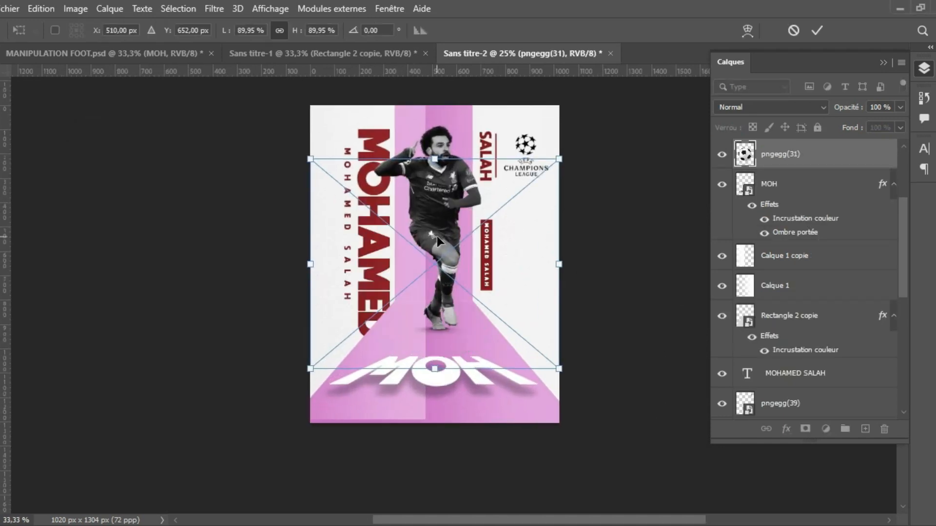
# Step: Move the ball down onto the O of MOH and scale it to about 10.98 %
pyautogui.moveTo(426, 91); pyautogui.dragTo(425, 359)
pyautogui.hotkey('ctrl', '+')
pyautogui.hotkey('ctrl', '+')
pyautogui.click(883, 63)
pyautogui.moveTo(901, 283); pyautogui.dragTo(901, 344)
pyautogui.hotkey('ctrl', '+')
pyautogui.moveTo(344, 165); pyautogui.dragTo(348, 177)
pyautogui.moveTo(457, 92); pyautogui.dragTo(427, 117)
pyautogui.moveTo(323, 232); pyautogui.dragTo(332, 238)
pyautogui.moveTo(251, 117); pyautogui.dragTo(258, 123)
# Step: Fine-tune the ball's position in the O's opening to X 514 px, Y 1049.06 px and commit the placement
pyautogui.moveTo(347, 189); pyautogui.dragTo(348, 194)
pyautogui.press('Right')
pyautogui.press('Left')
pyautogui.press('Left')
pyautogui.press('Right')
pyautogui.press('Left')
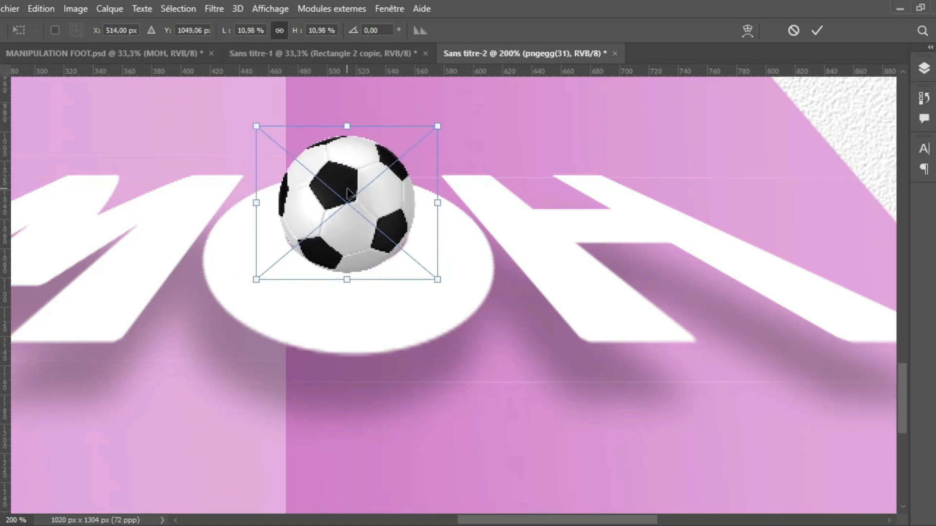
pyautogui.click(817, 31)
# Step: Load the MOH layer's pixels as a selection
pyautogui.click(924, 69)
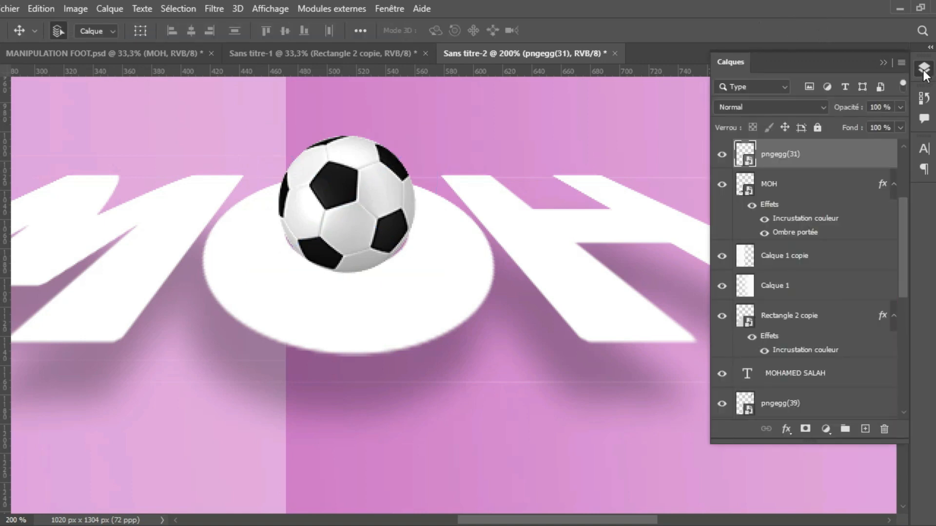
pyautogui.click(756, 189)
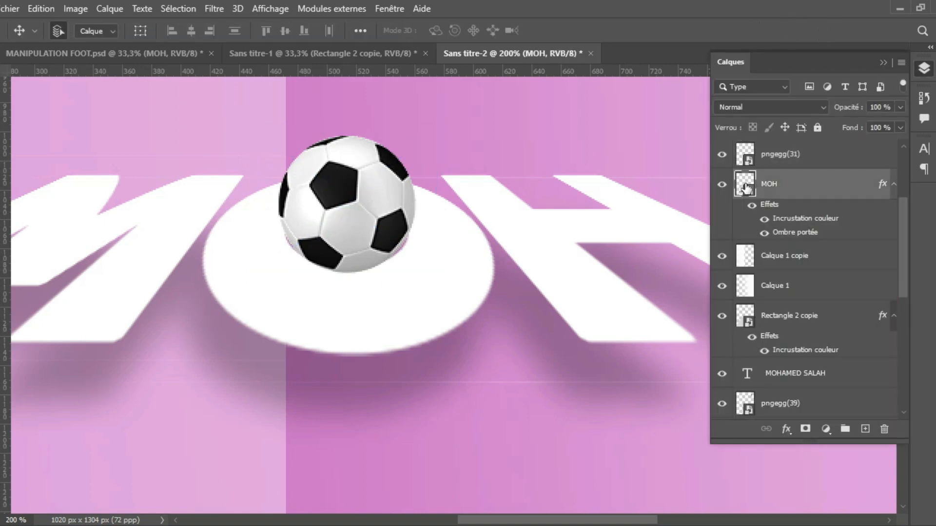
pyautogui.rightClick(745, 187)
pyautogui.click(755, 229)
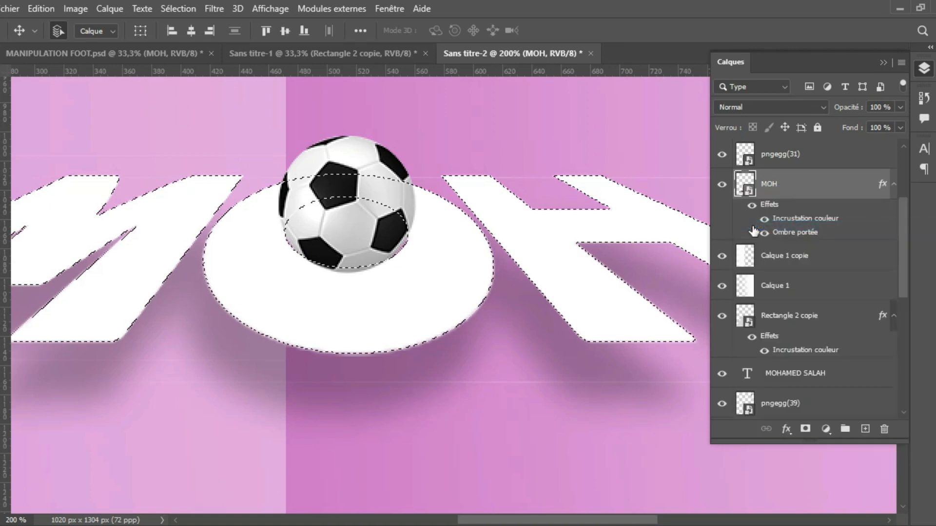
# Step: Rasterize the pngegg(31) layer, erase the ball's lower edge overlapping the O within the selection, and deselect
pyautogui.click(798, 163)
pyautogui.rightClick(797, 162)
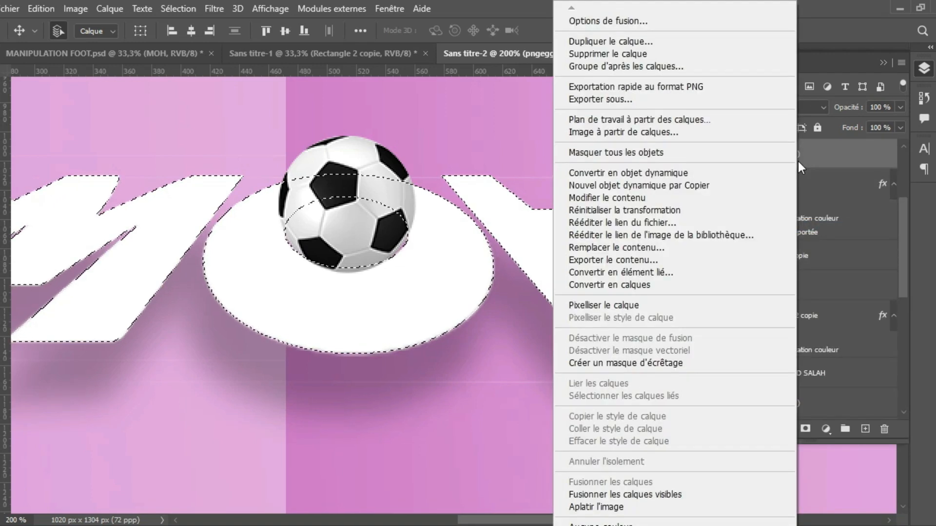
pyautogui.click(616, 305)
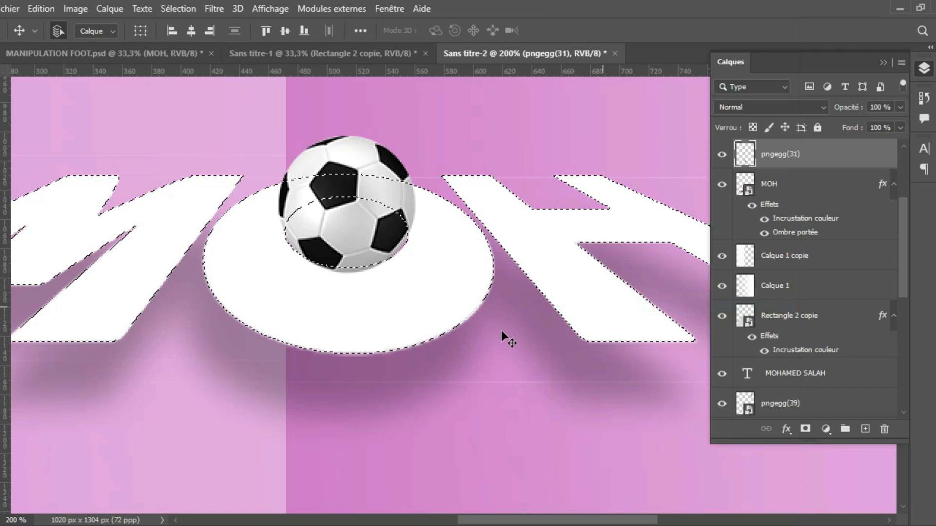
pyautogui.click(2, 292)
pyautogui.click(15, 284)
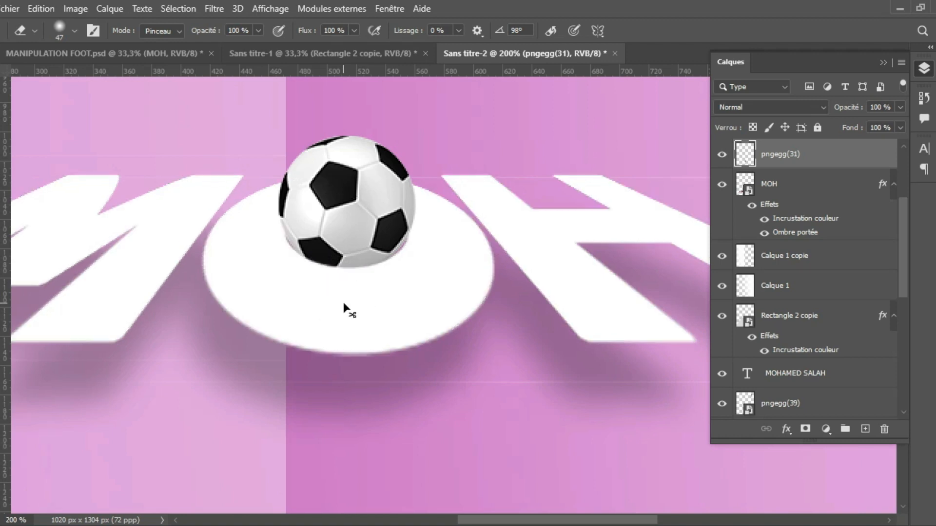
# Step: Give the ball layer pngegg(31) an inner shadow at 76 % opacity, angle -88°, distance 4 px, choke 22 % and size 8 px
pyautogui.click(787, 429)
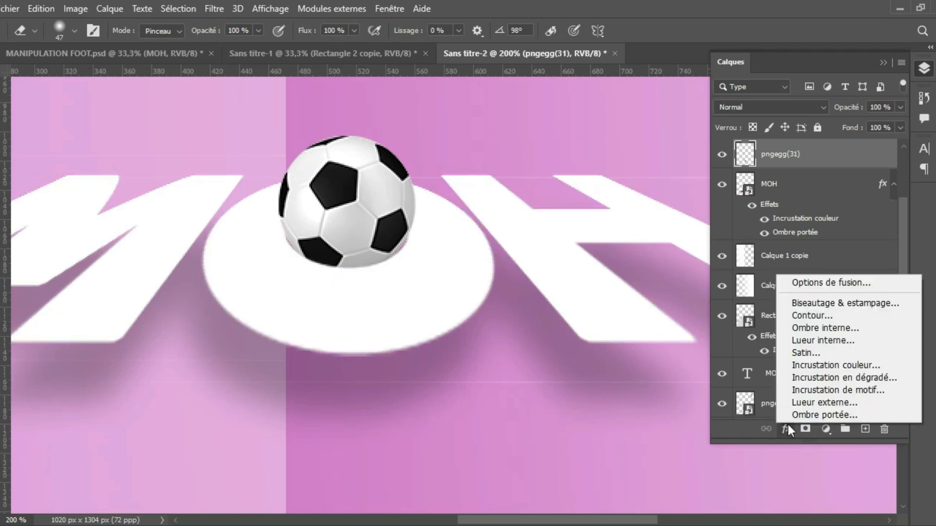
pyautogui.click(826, 327)
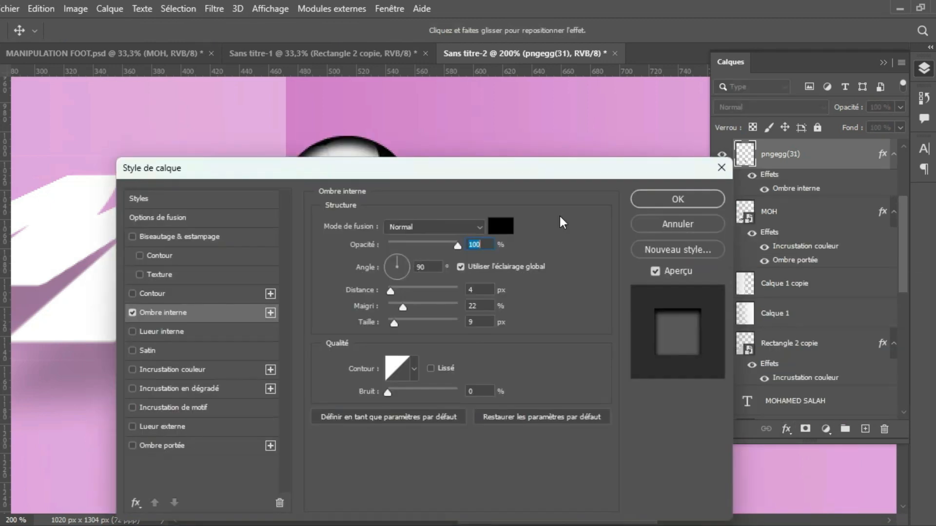
pyautogui.moveTo(251, 174); pyautogui.dragTo(567, 37)
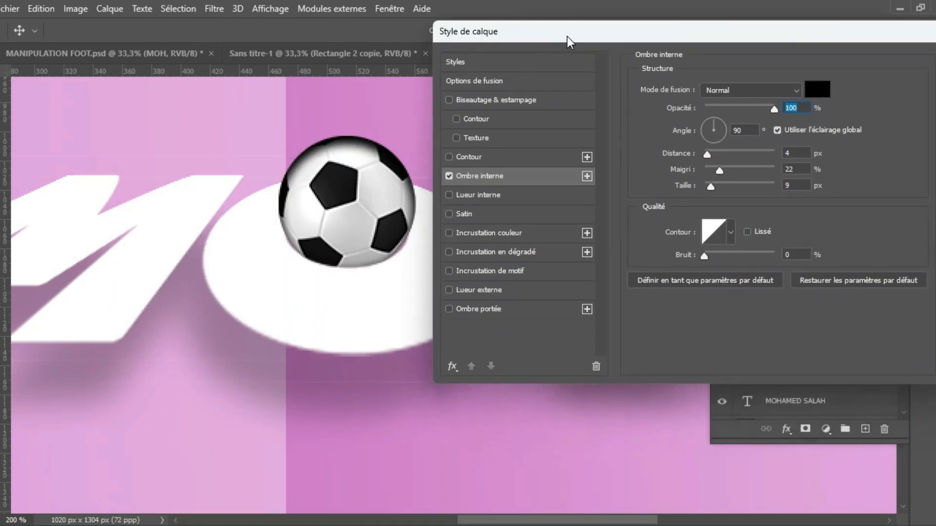
pyautogui.click(713, 138)
pyautogui.moveTo(710, 186); pyautogui.dragTo(714, 186)
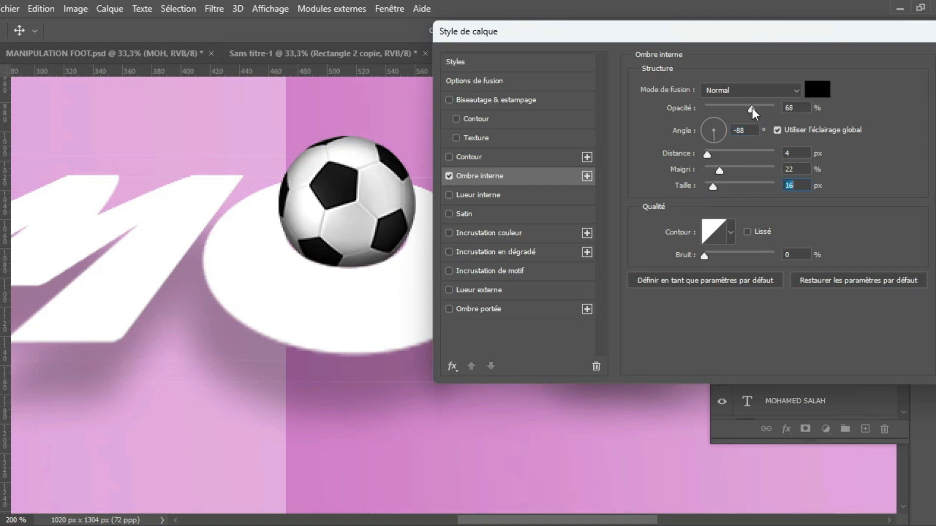
pyautogui.moveTo(754, 107); pyautogui.dragTo(757, 108)
pyautogui.moveTo(713, 187); pyautogui.dragTo(709, 187)
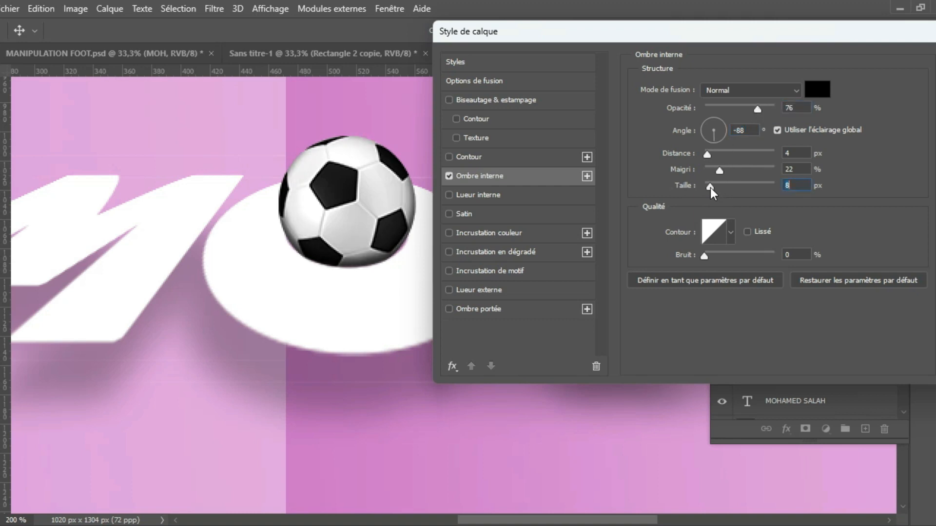
pyautogui.moveTo(818, 28); pyautogui.dragTo(595, 77)
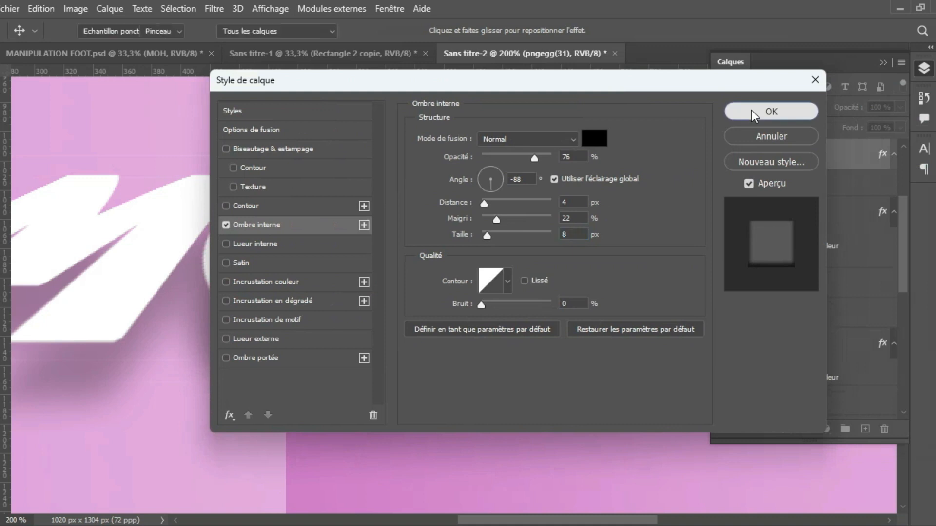
pyautogui.click(753, 110)
# Step: Examine the composition from the floor lettering and ball up to the player and the vertical typography
pyautogui.scroll(-3, 468, 305)
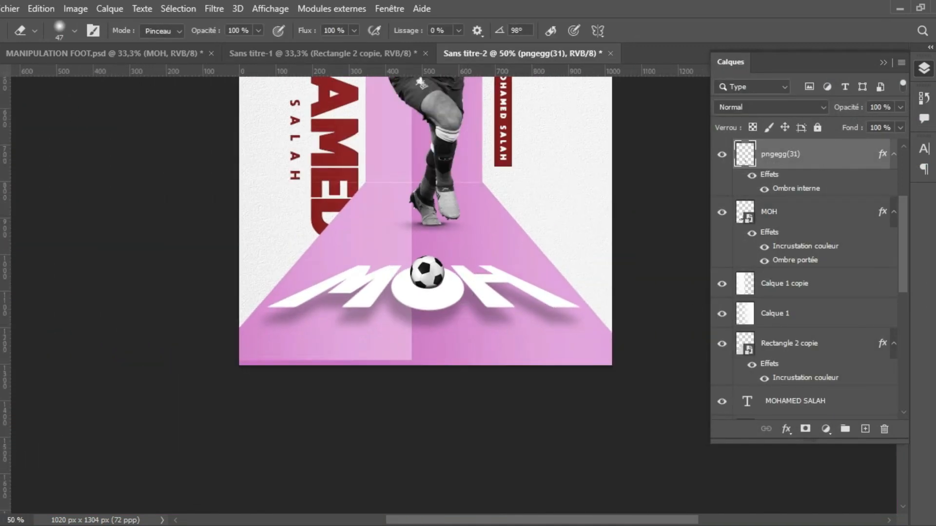
pyautogui.moveTo(388, 181); pyautogui.dragTo(333, 425)
pyautogui.moveTo(405, 416); pyautogui.dragTo(426, 207)
pyautogui.moveTo(407, 272); pyautogui.dragTo(393, 164)
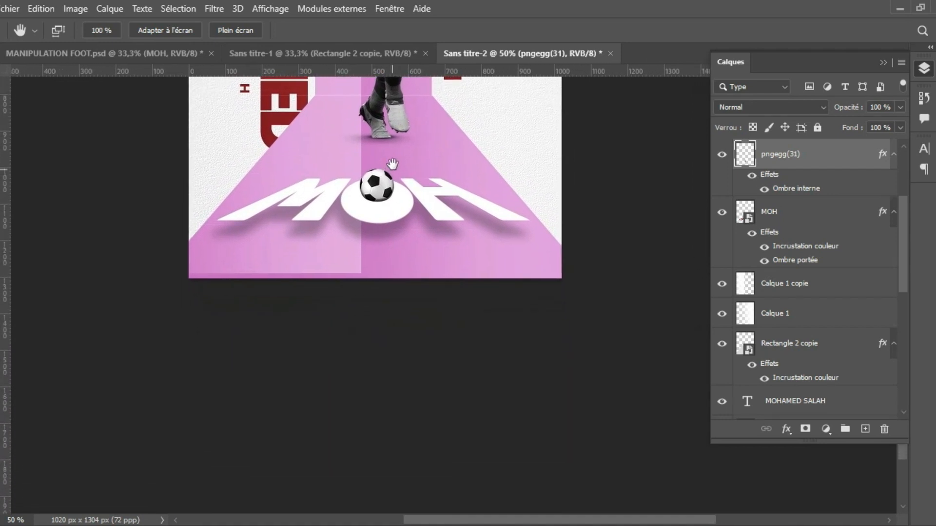
pyautogui.hotkey('ctrl', '+')
pyautogui.hotkey('ctrl', '+')
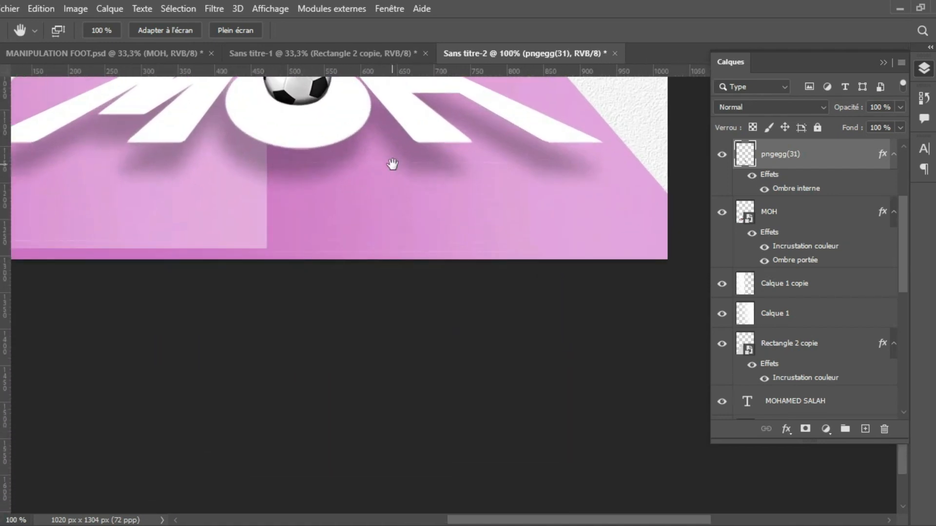
pyautogui.hotkey('ctrl', '-')
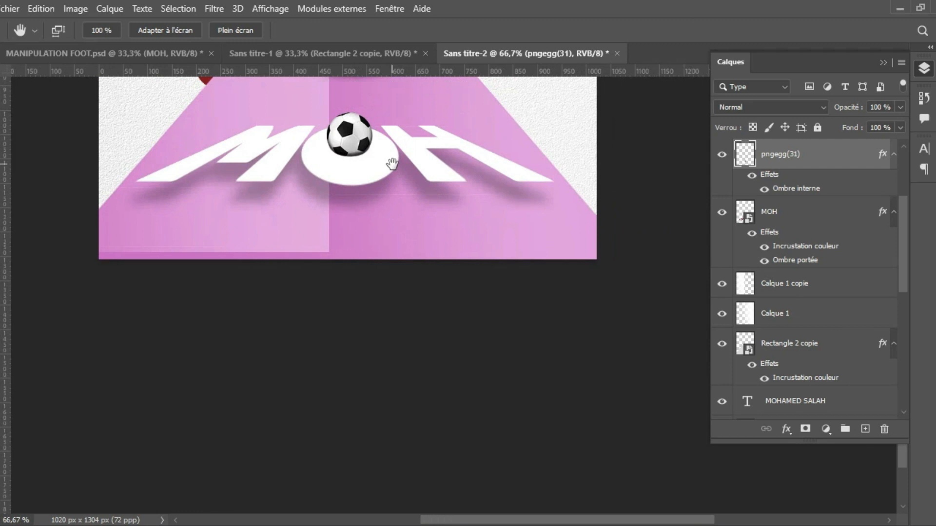
pyautogui.click(883, 62)
pyautogui.moveTo(420, 226); pyautogui.dragTo(433, 157)
pyautogui.moveTo(492, 134); pyautogui.dragTo(486, 255)
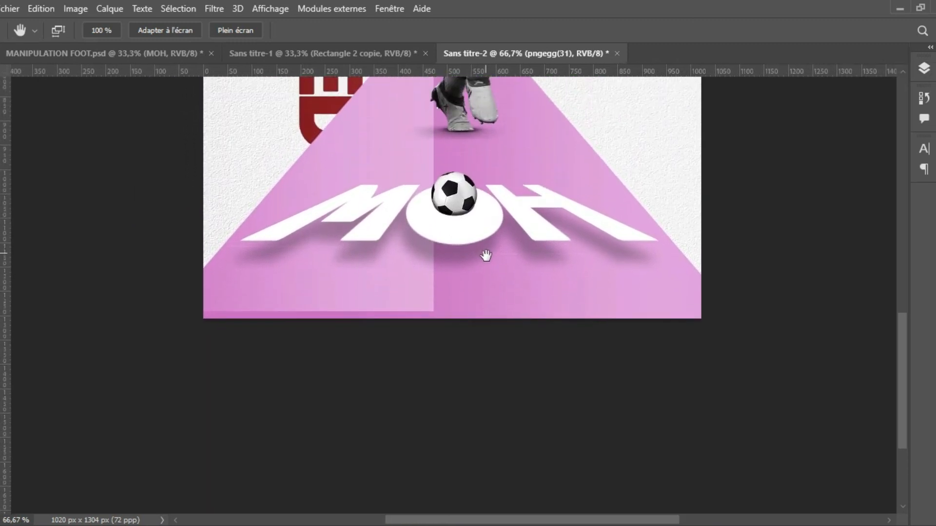
pyautogui.scroll(2, 482, 246)
pyautogui.scroll(4, 479, 220)
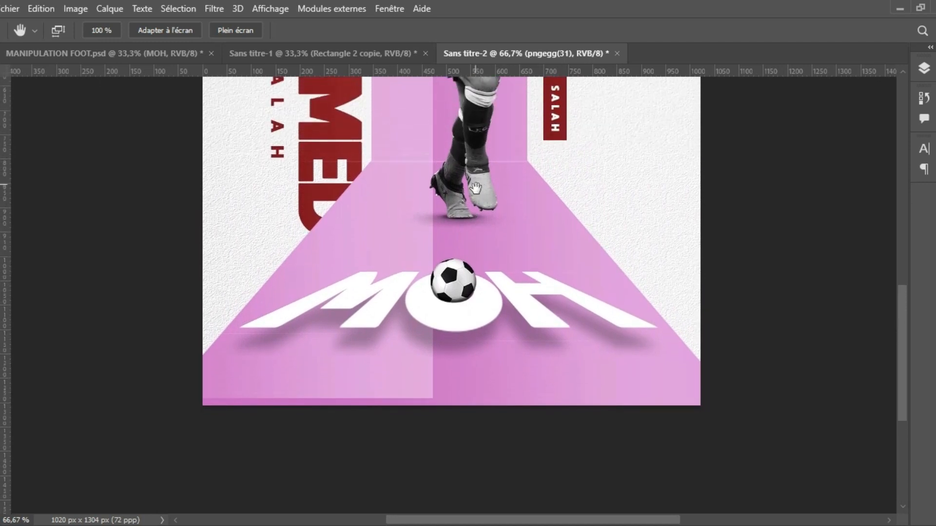
pyautogui.scroll(6, 475, 187)
pyautogui.moveTo(470, 160); pyautogui.dragTo(475, 311)
pyautogui.moveTo(482, 171); pyautogui.dragTo(463, 211)
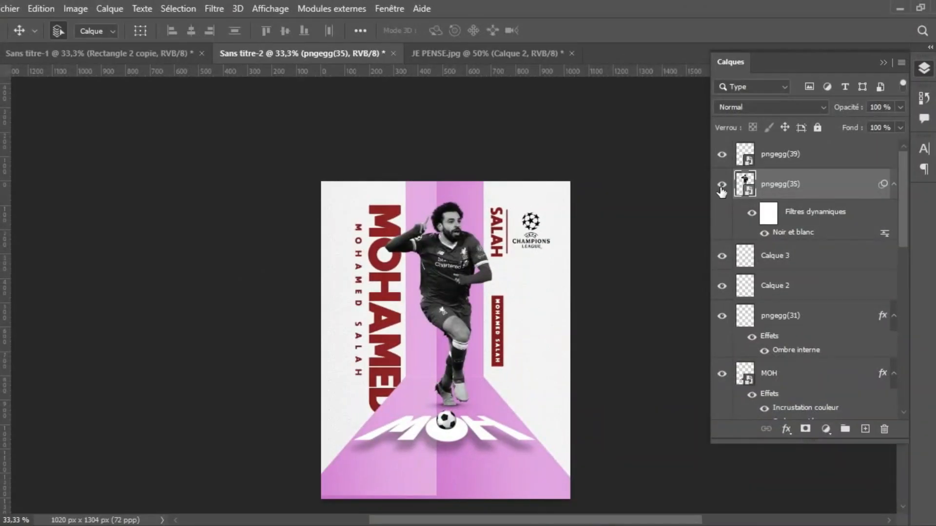
# Step: Hide the player layer pngegg(35), the MOH lettering and the ball layer pngegg(31)
pyautogui.click(722, 185)
pyautogui.click(780, 374)
pyautogui.click(722, 365)
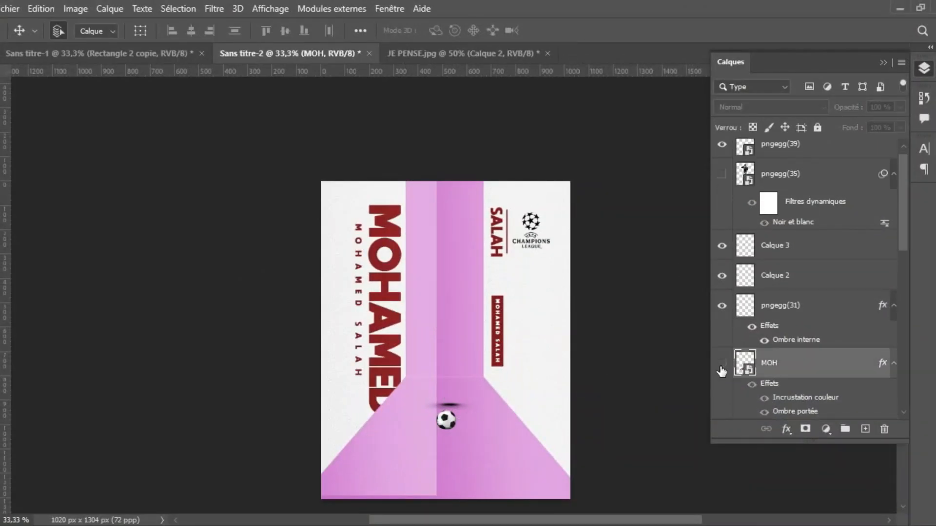
pyautogui.click(444, 427)
pyautogui.scroll(1, 907, 209)
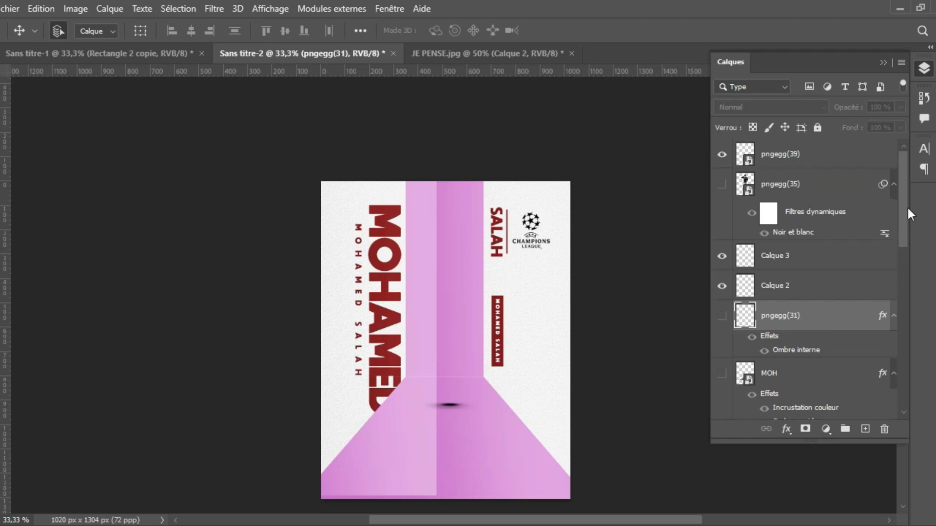
# Step: Place the Messi cutout pngegg(38) from the image folder above the hidden player and scale it down to stand on the existing foot shadow
pyautogui.click(840, 187)
pyautogui.hotkey('alt', 'Tab')
pyautogui.click(714, 350)
pyautogui.moveTo(714, 355); pyautogui.dragTo(181, 289)
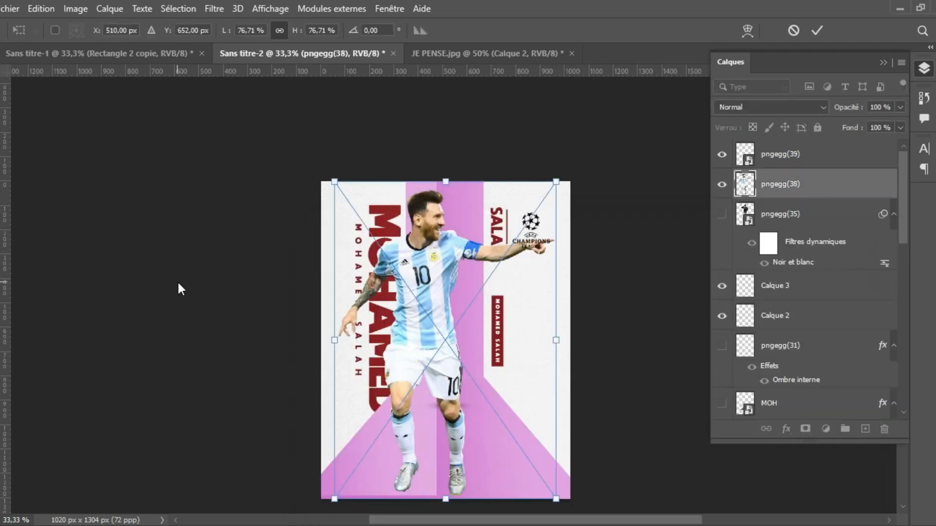
pyautogui.moveTo(446, 502); pyautogui.dragTo(446, 397)
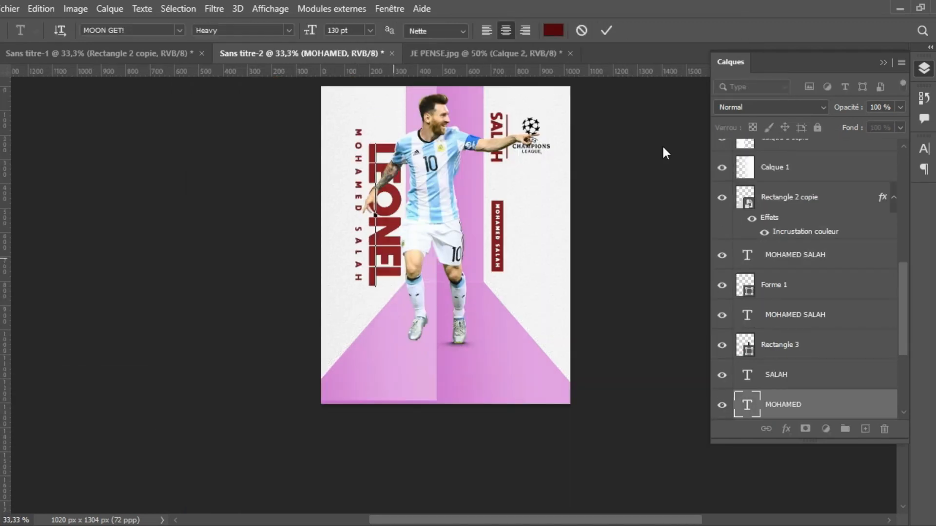
# Step: Recolour the large vertical LEONEL title and the smaller LEONE MESSI text beside it teal
pyautogui.click(553, 30)
pyautogui.click(732, 247)
pyautogui.click(893, 149)
pyautogui.click(789, 255)
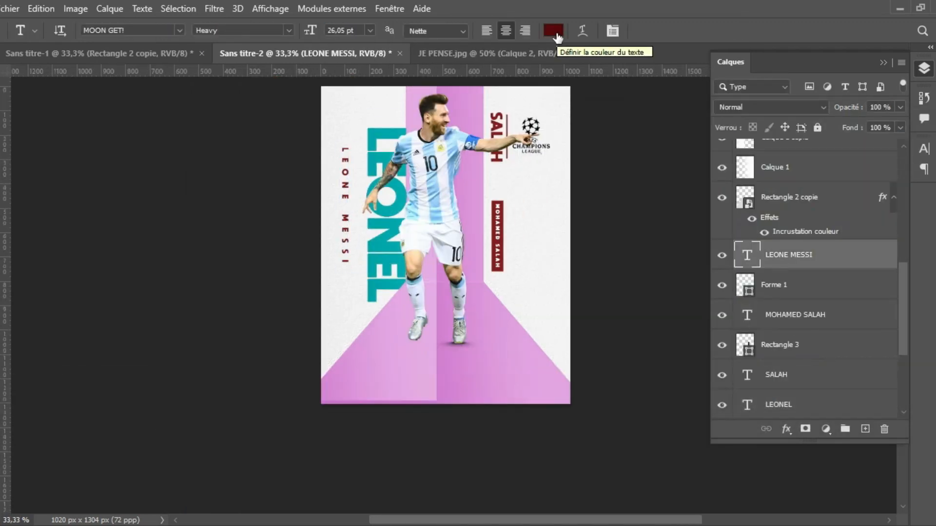
pyautogui.click(554, 33)
# Step: Enlarge and reposition the vertical LEONEL and LEONE MESSI texts, and restyle the surname as MESSI in teal at 55 pt
pyautogui.hotkey('ctrl', 't')
pyautogui.press('Return')
pyautogui.click(346, 205)
pyautogui.press('t')
pyautogui.click(924, 149)
pyautogui.moveTo(760, 188); pyautogui.dragTo(751, 187)
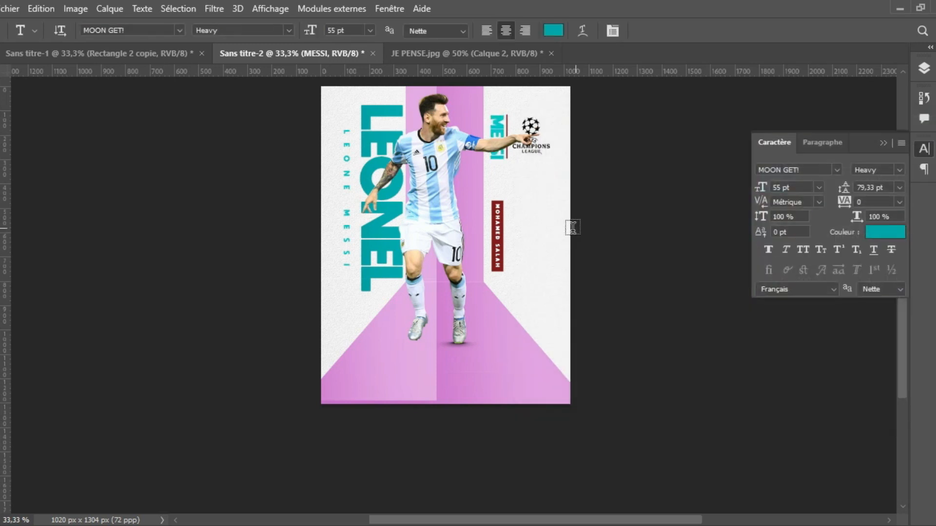
# Step: Recolour the small label rectangle and the thin line beside MESSI teal
pyautogui.click(924, 68)
pyautogui.click(809, 345)
pyautogui.click(146, 30)
pyautogui.click(67, 108)
# Step: Change the colour overlay of the Rectangle 2 copie floor and wall shape to light blue #9fd4fb
pyautogui.click(560, 275)
pyautogui.click(878, 128)
pyautogui.click(469, 179)
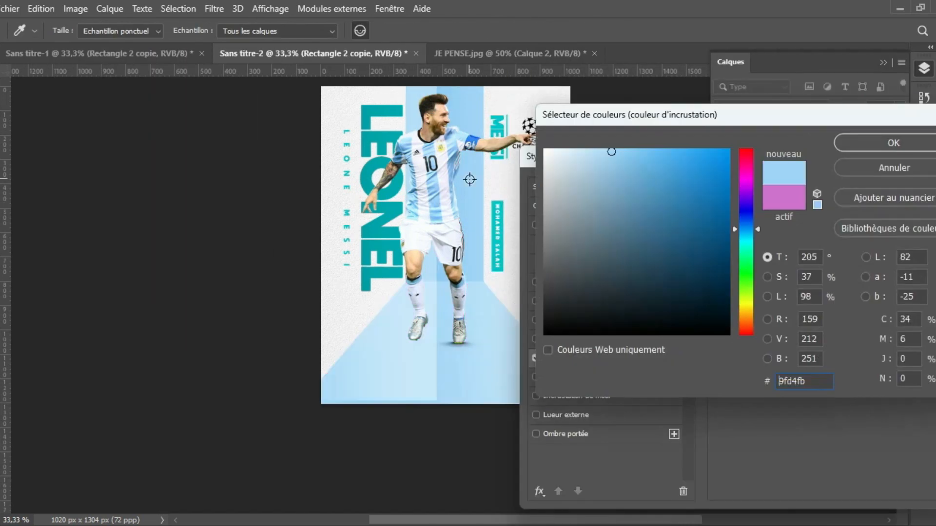
pyautogui.click(893, 143)
pyautogui.press('Return')
# Step: Add the text LEO on the floor and distort it in perspective so it spreads across the floor's width
pyautogui.press('t')
pyautogui.click(413, 363)
pyautogui.write('LEO')
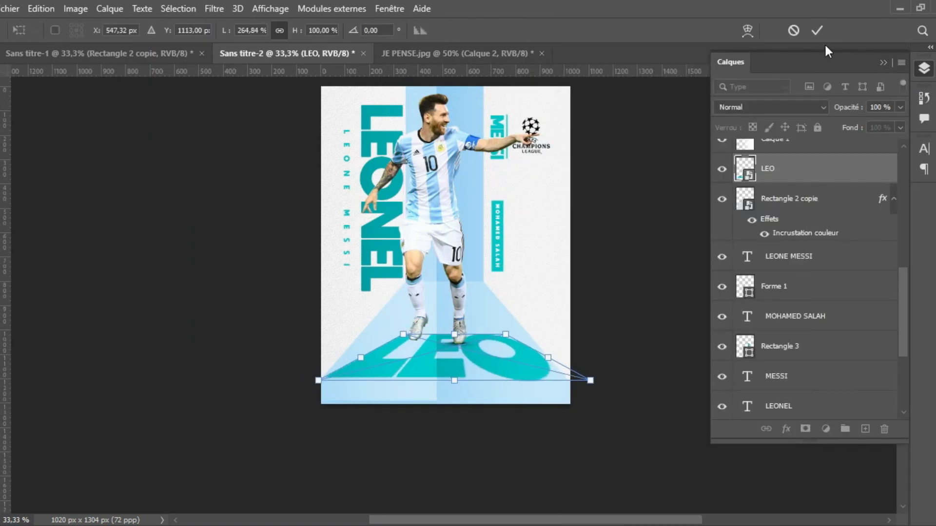
pyautogui.click(817, 30)
# Step: Apply a white colour overlay and a drop shadow to the LEO lettering and adjust its fit on the floor
pyautogui.doubleClick(841, 168)
pyautogui.click(217, 314)
pyautogui.click(712, 145)
pyautogui.hotkey('ctrl', 't')
pyautogui.press('Return')
# Step: Replace the text in the small teal label with LEONEL MESSI
pyautogui.click(923, 68)
pyautogui.hotkey('ctrl', '+')
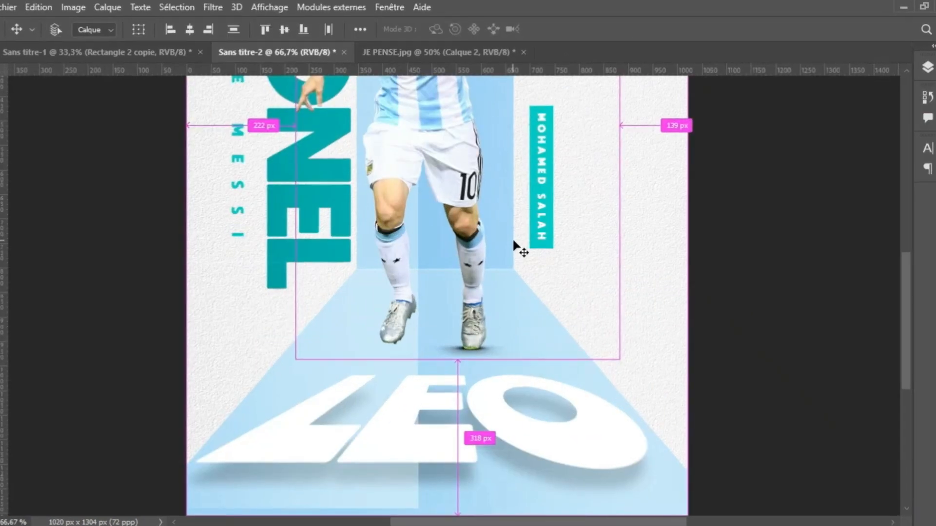
pyautogui.hotkey('ctrl', '+')
pyautogui.scroll(-5, 541, 333)
pyautogui.press('space')
pyautogui.moveTo(449, 123); pyautogui.dragTo(522, 438)
pyautogui.moveTo(492, 78); pyautogui.dragTo(480, 63)
pyautogui.tripleClick(607, 222)
pyautogui.write('LEONEL ME')
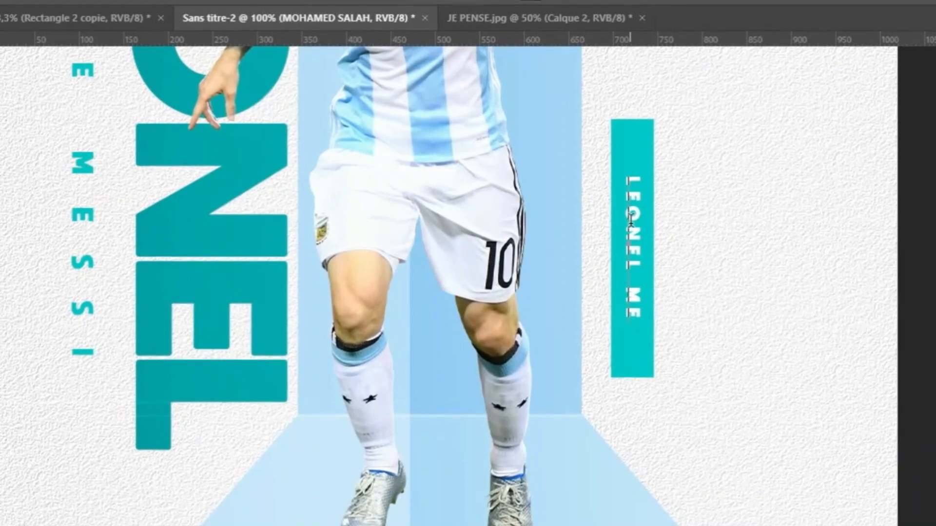
pyautogui.write('SSI')
pyautogui.hotkey('ctrl', 'Return')
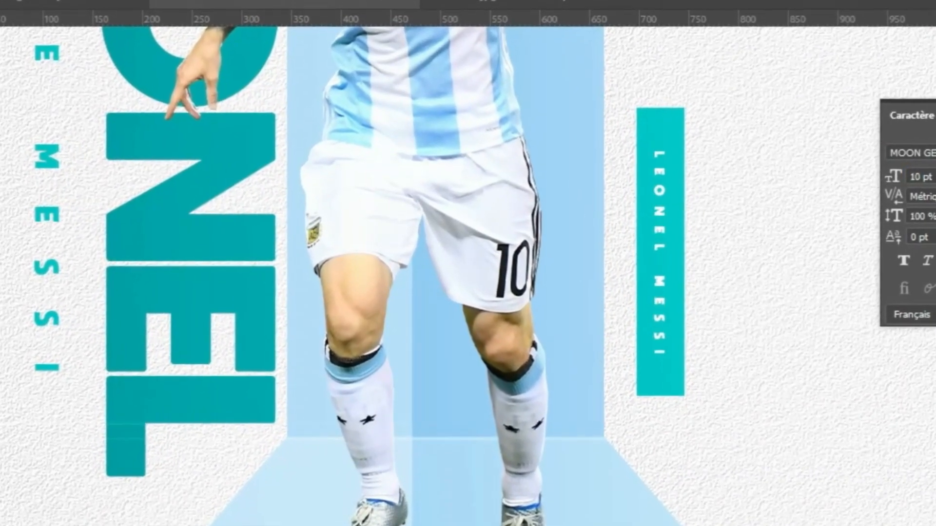
# Step: Adjust the LEONEL MESSI label text's size to fit the length of its teal rectangle
pyautogui.moveTo(893, 177); pyautogui.dragTo(898, 177)
pyautogui.hotkey('ctrl', '-')
pyautogui.hotkey('ctrl', '-')
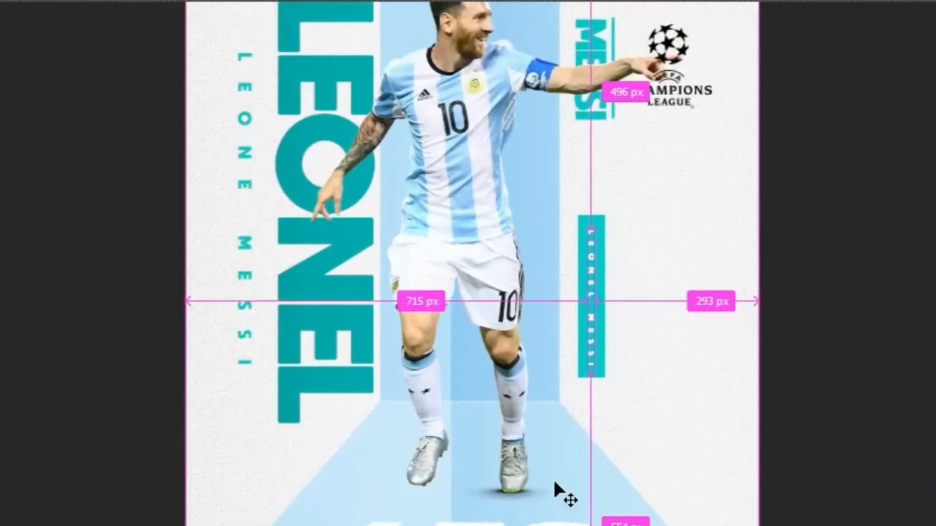